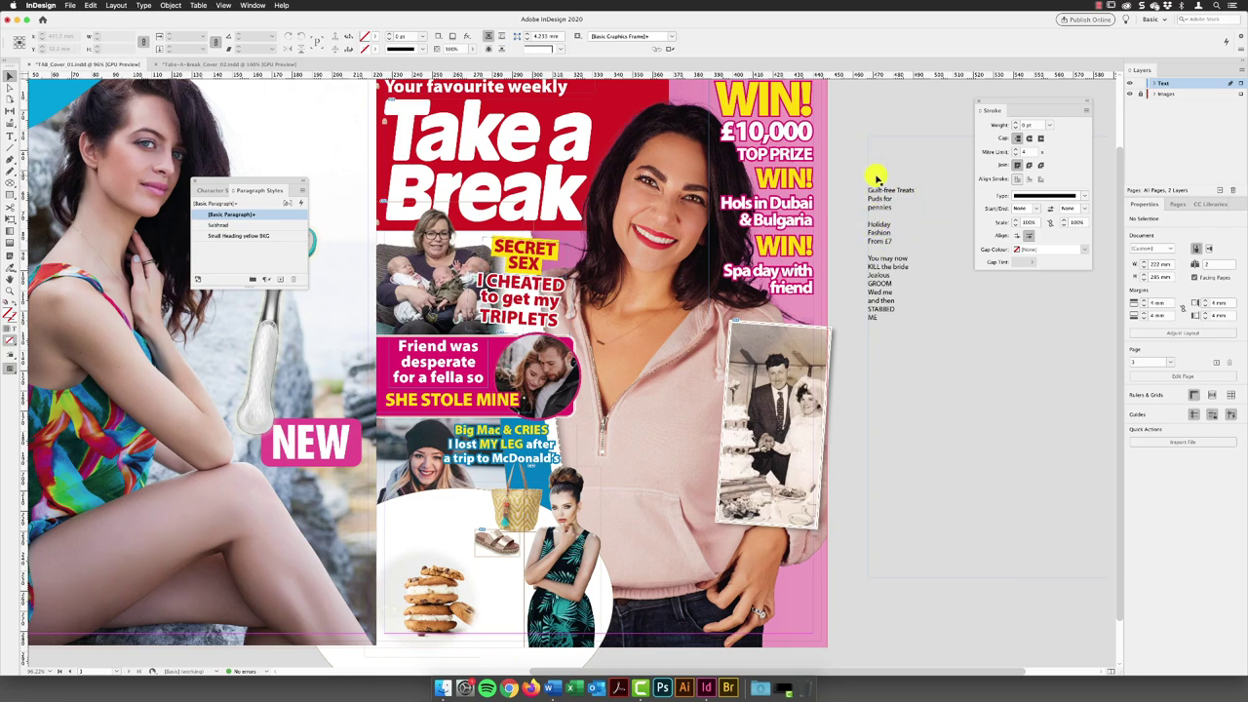
# Delete the Guilt-free Treats through From £7 lines from the pasteboard text.
pyautogui.doubleClick(880, 240)
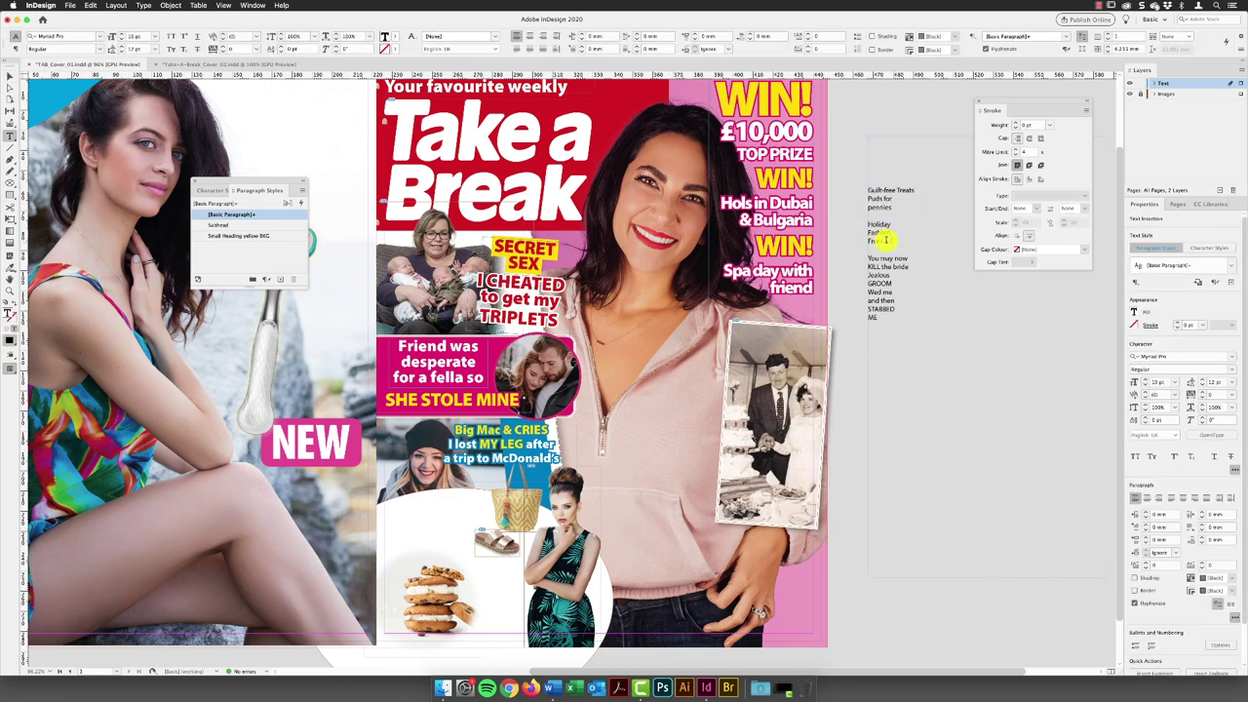
pyautogui.moveTo(891, 242); pyautogui.dragTo(868, 189)
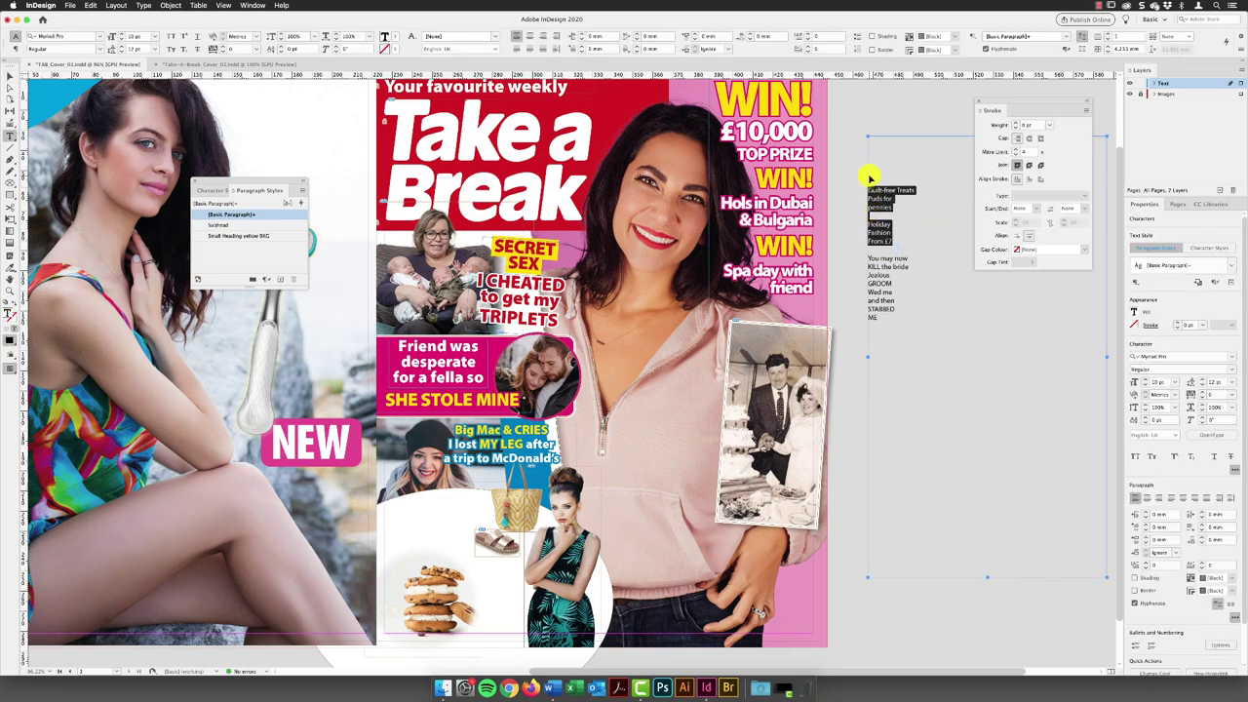
pyautogui.press('BackSpace')
pyautogui.press('Escape')
pyautogui.click(844, 173)
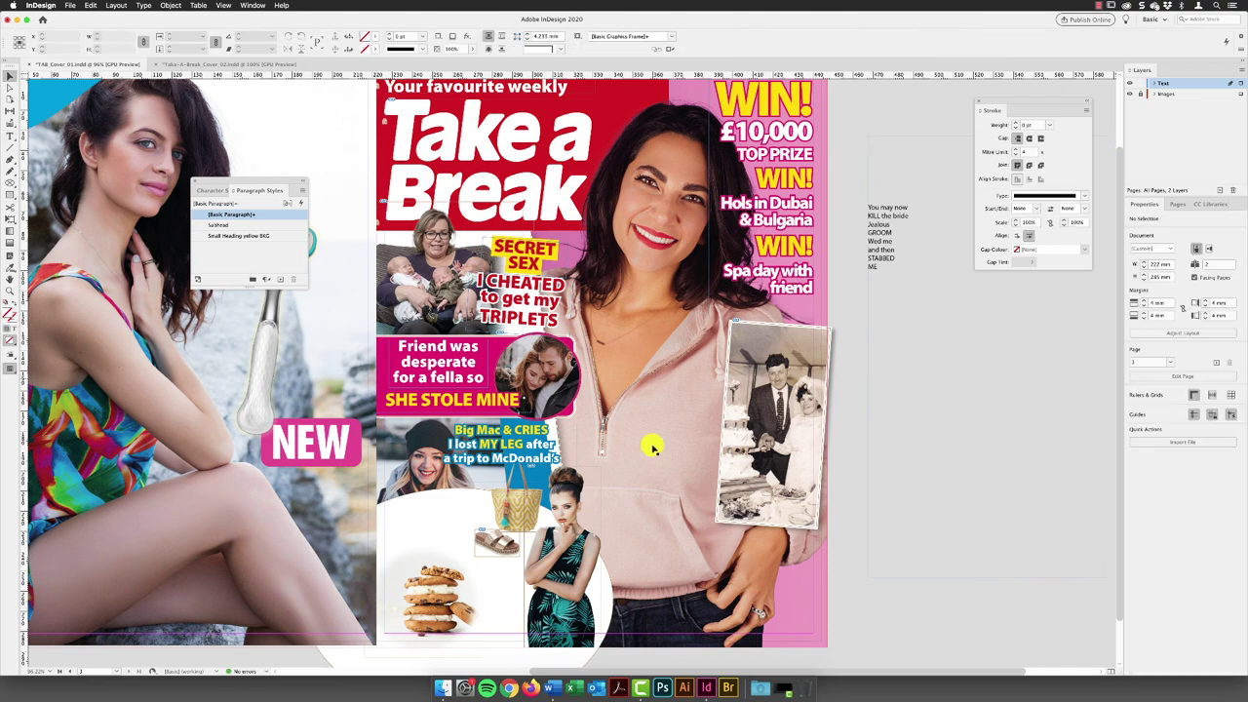
# Zoom in on the cookie and fashion images and move the styles panel aside.
pyautogui.click(10, 290)
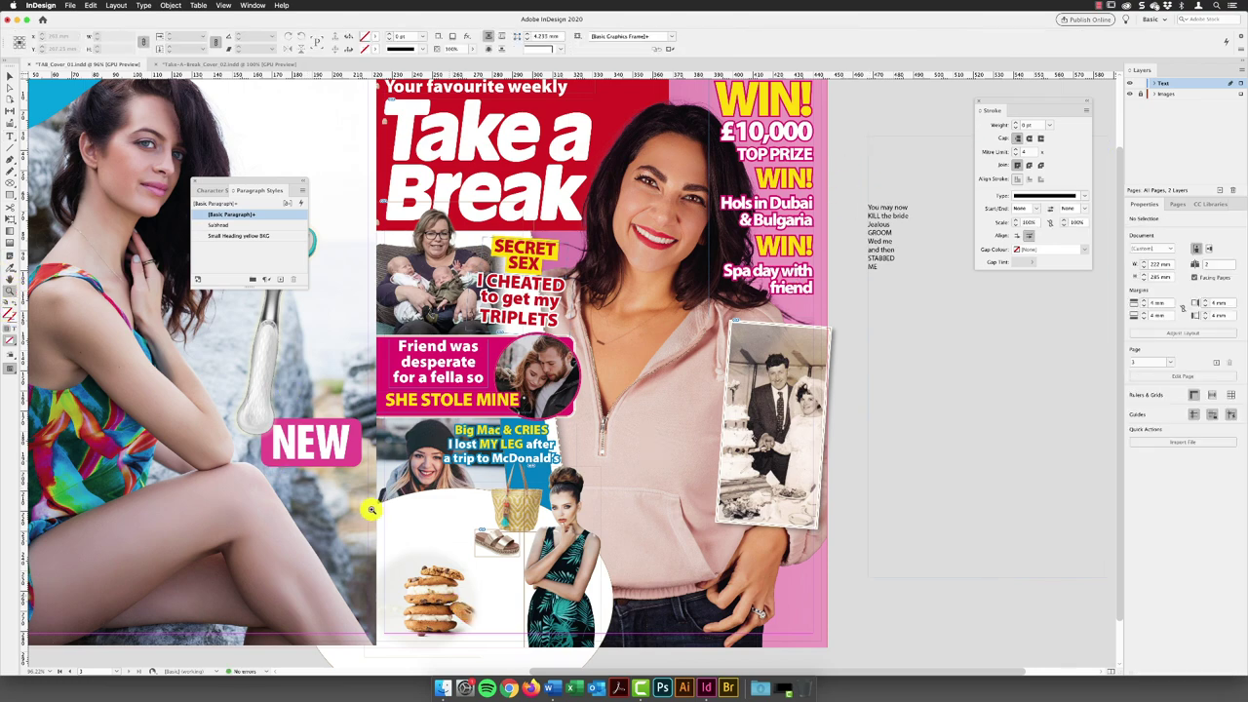
pyautogui.moveTo(388, 496); pyautogui.dragTo(651, 662)
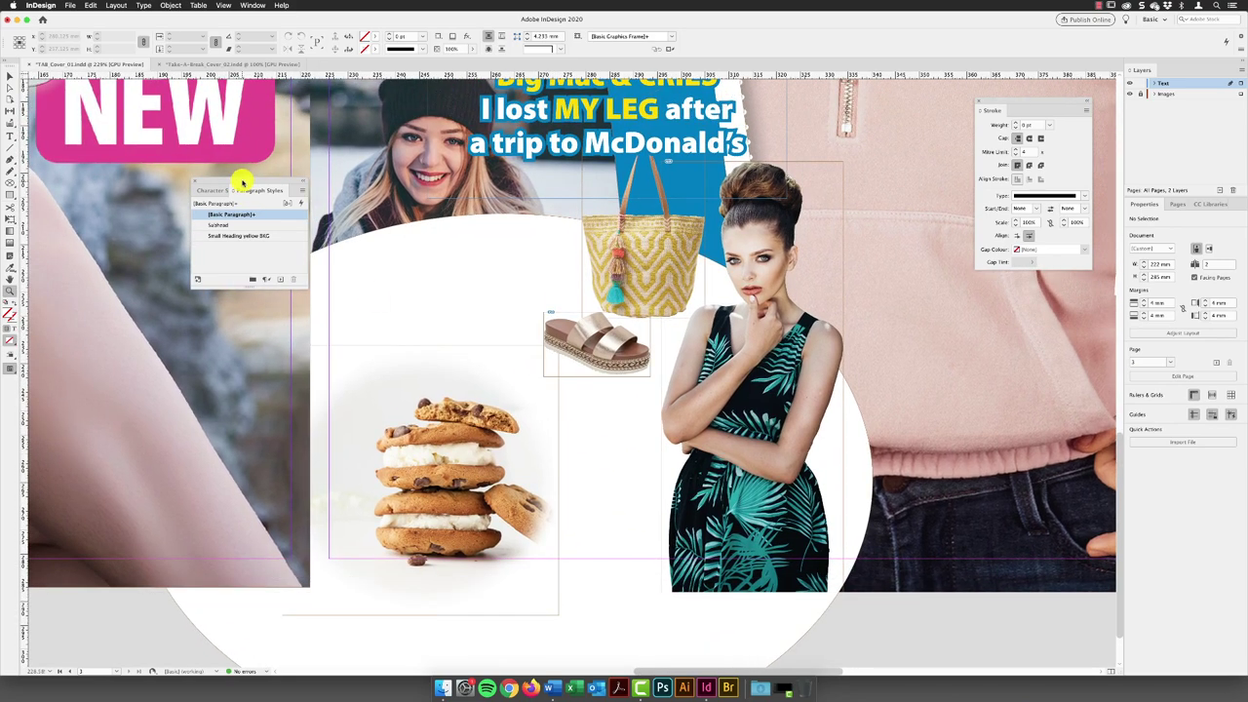
pyautogui.moveTo(245, 188); pyautogui.dragTo(163, 162)
pyautogui.click(10, 77)
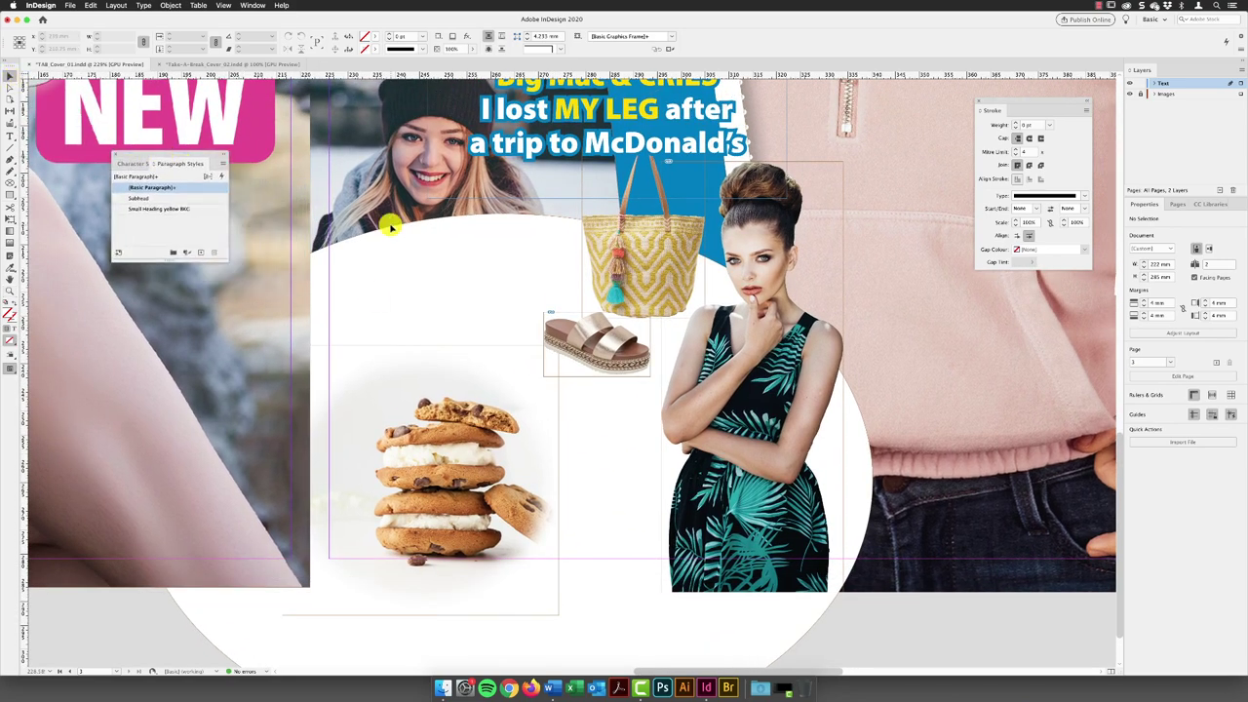
# Cut Holiday Fashion from the frame, then shrink Guilt-free Treats and move it above the cookies.
pyautogui.click(427, 287)
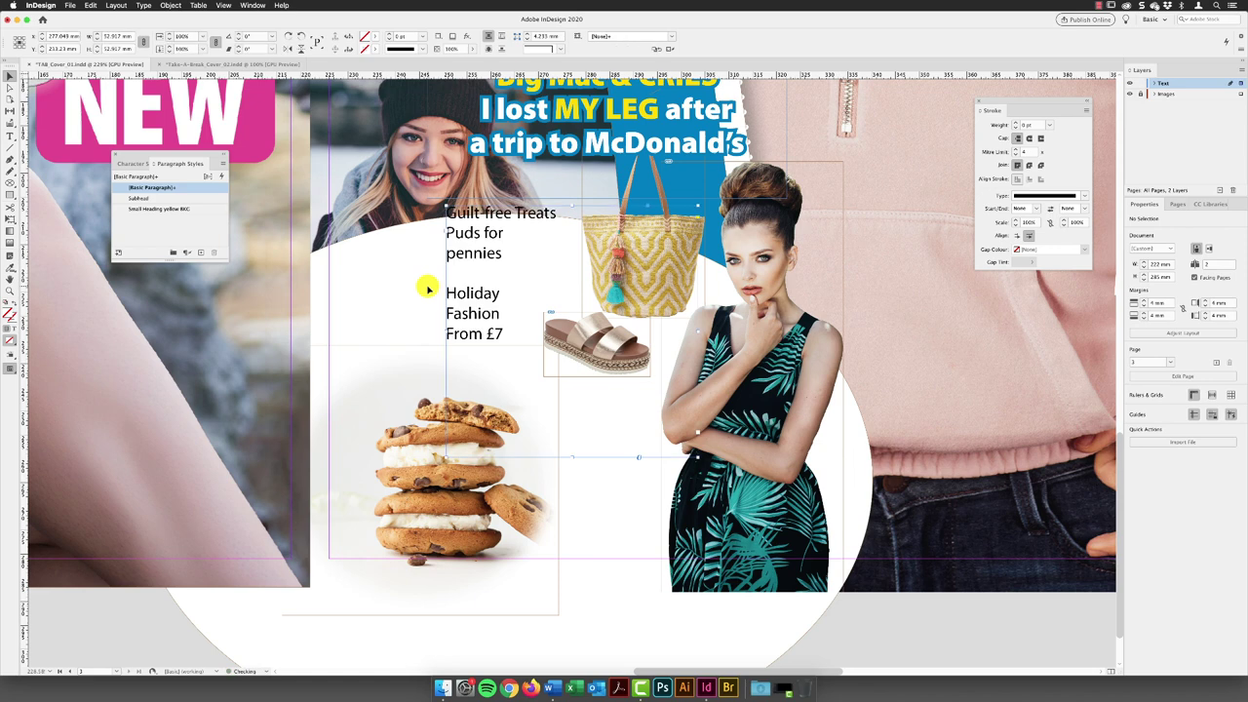
pyautogui.doubleClick(492, 341)
pyautogui.moveTo(504, 343); pyautogui.dragTo(446, 308)
pyautogui.hotkey('ctrl', 'c')
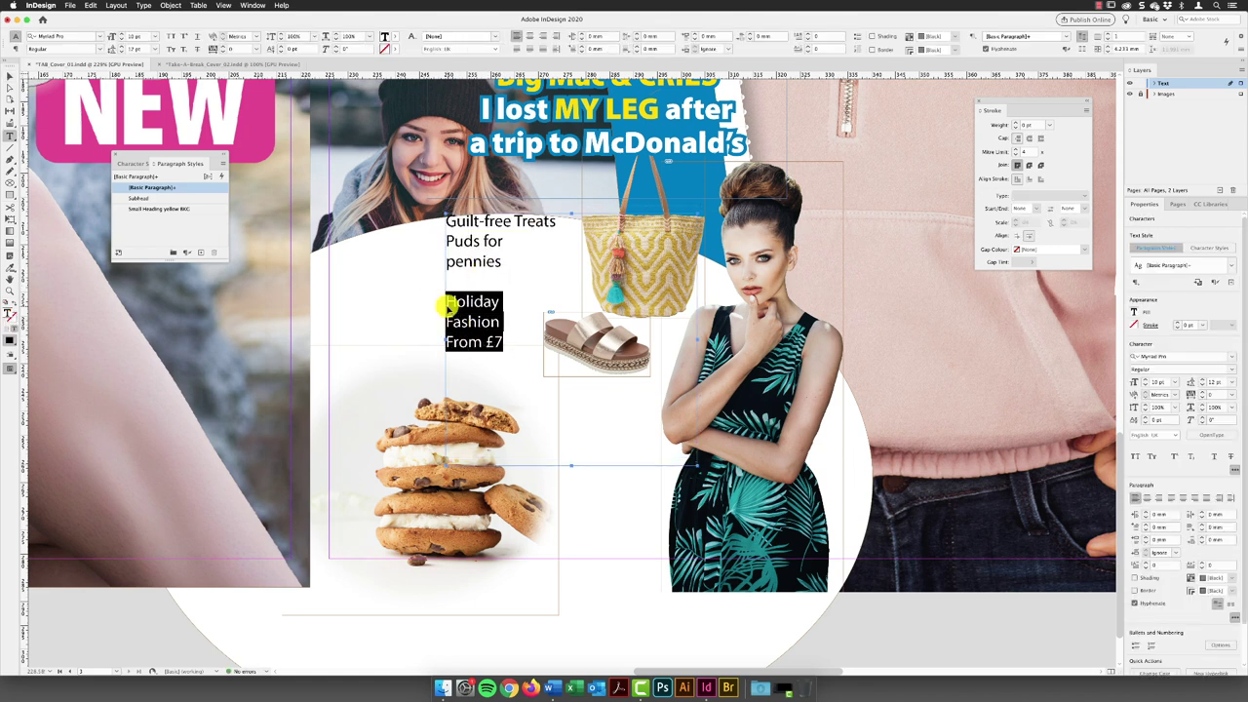
pyautogui.press('BackSpace')
pyautogui.press('Escape')
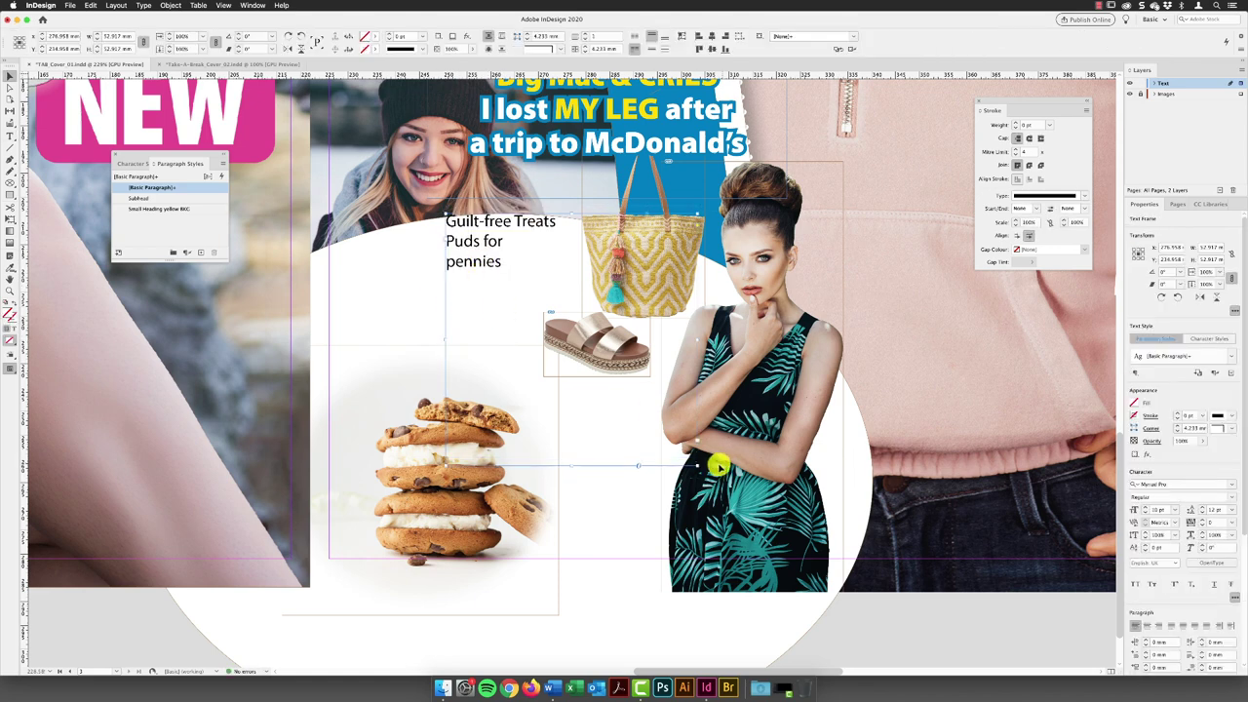
pyautogui.moveTo(691, 459); pyautogui.dragTo(543, 286)
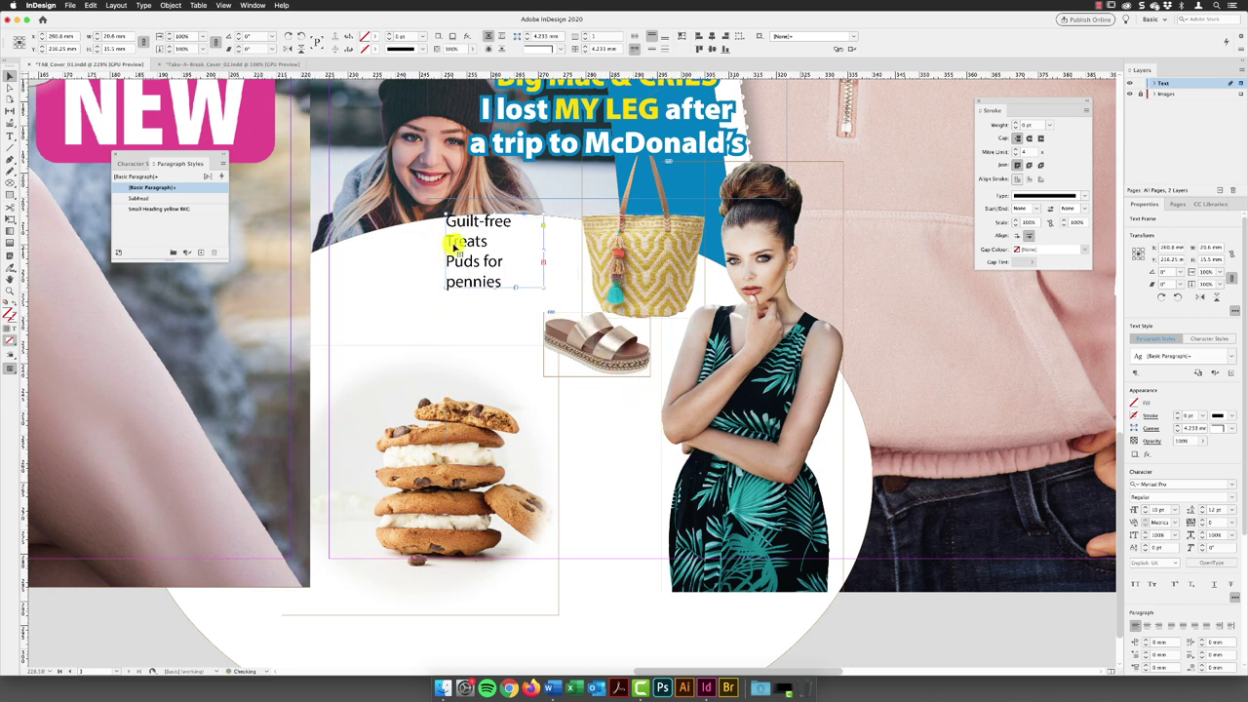
pyautogui.moveTo(453, 246); pyautogui.dragTo(358, 276)
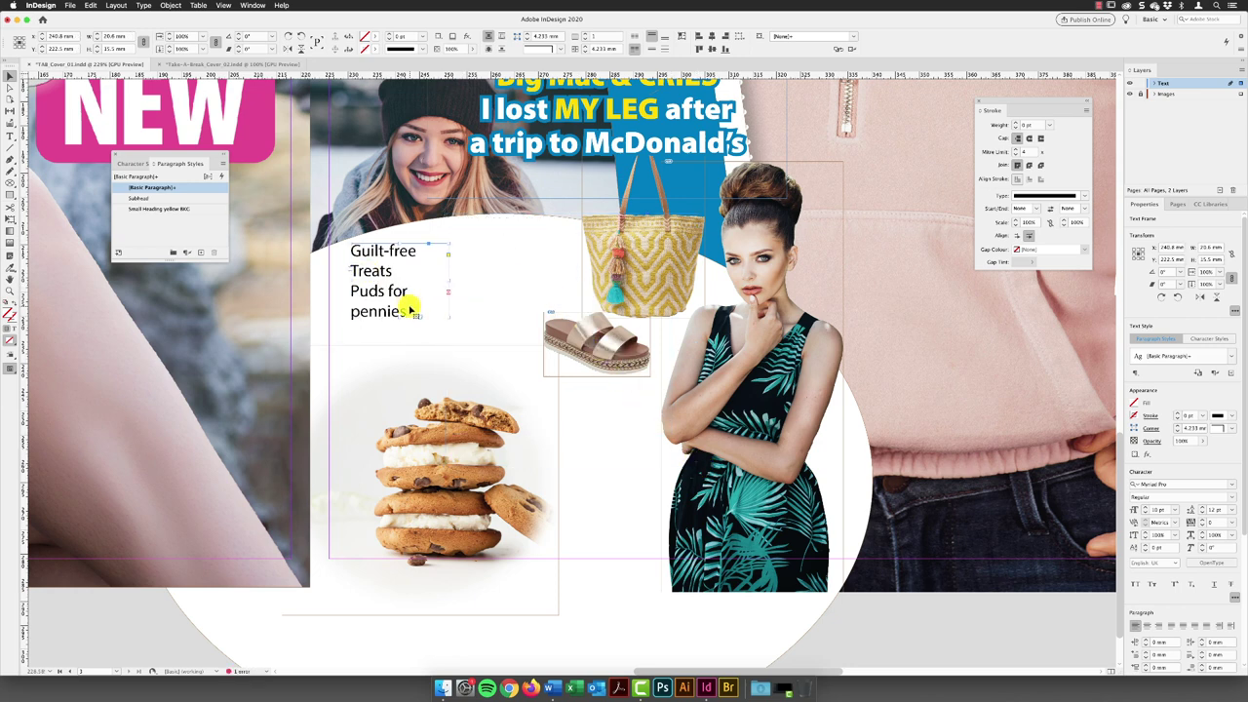
# Paste Holiday Fashion as its own frame beside the cookies and widen the Guilt-free Treats frame.
pyautogui.hotkey('ctrl', 'v')
pyautogui.moveTo(474, 235); pyautogui.dragTo(566, 433)
pyautogui.moveTo(780, 637); pyautogui.dragTo(640, 506)
pyautogui.moveTo(568, 409); pyautogui.dragTo(582, 432)
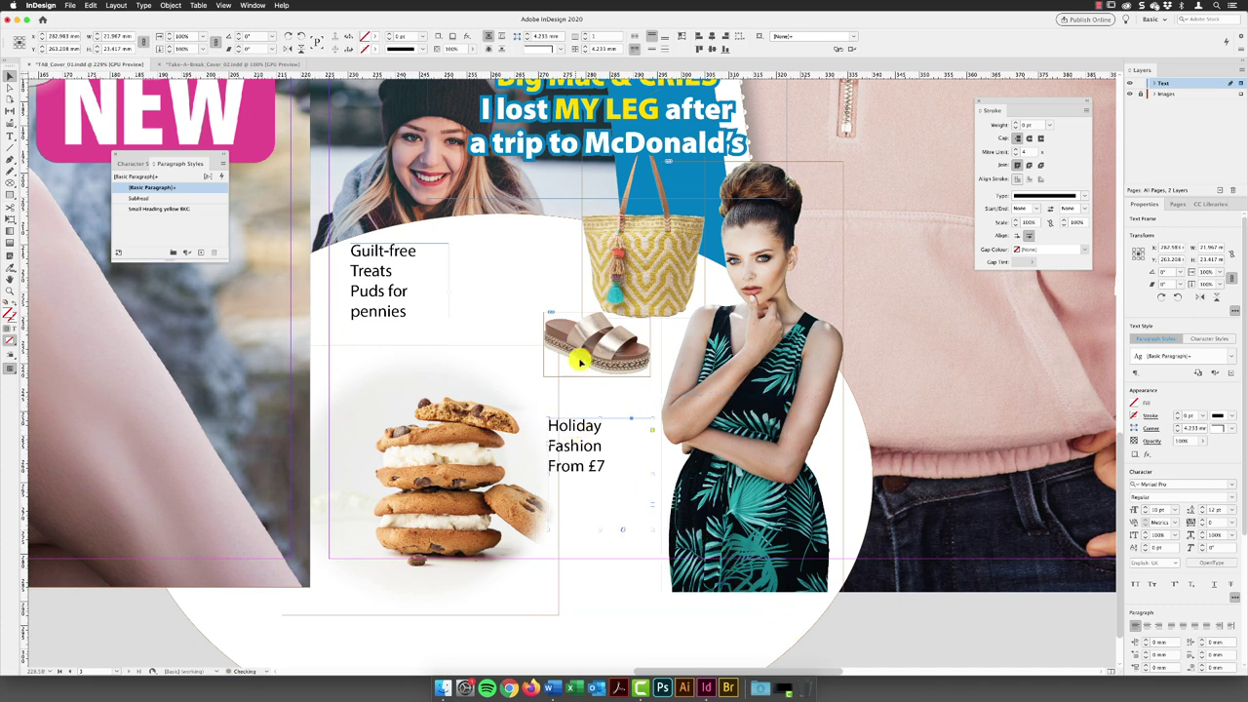
pyautogui.click(370, 270)
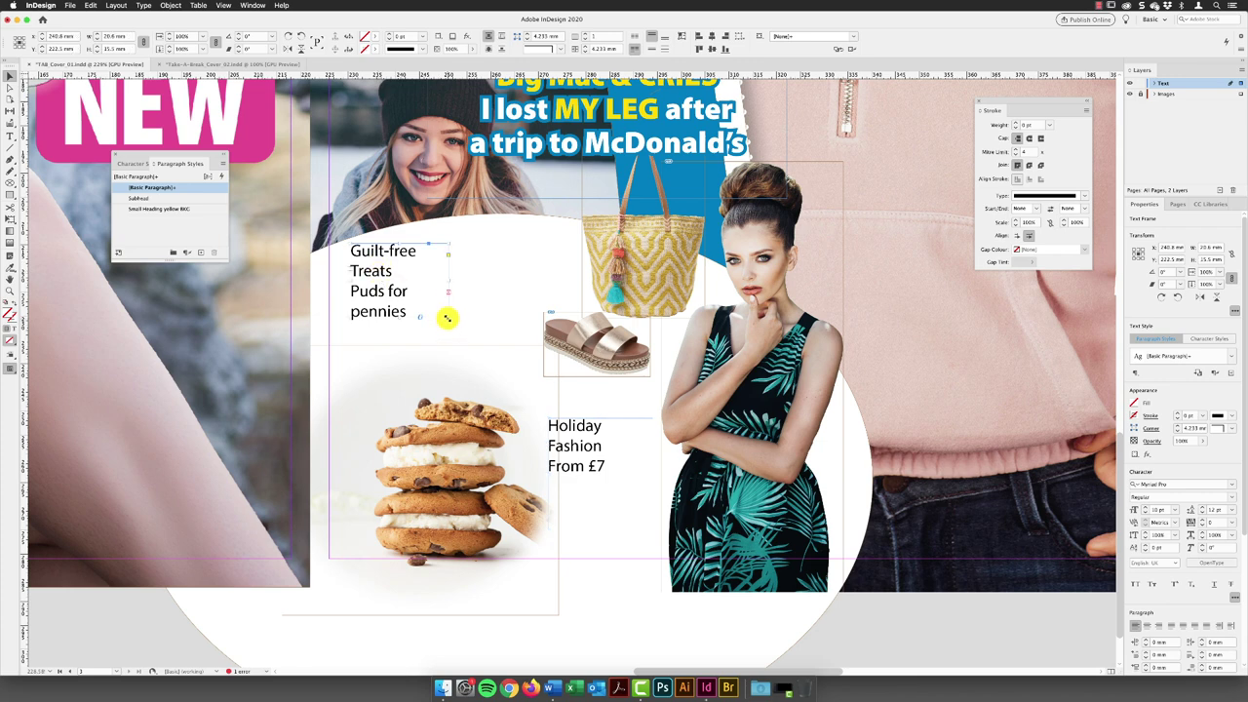
pyautogui.moveTo(446, 317); pyautogui.dragTo(512, 349)
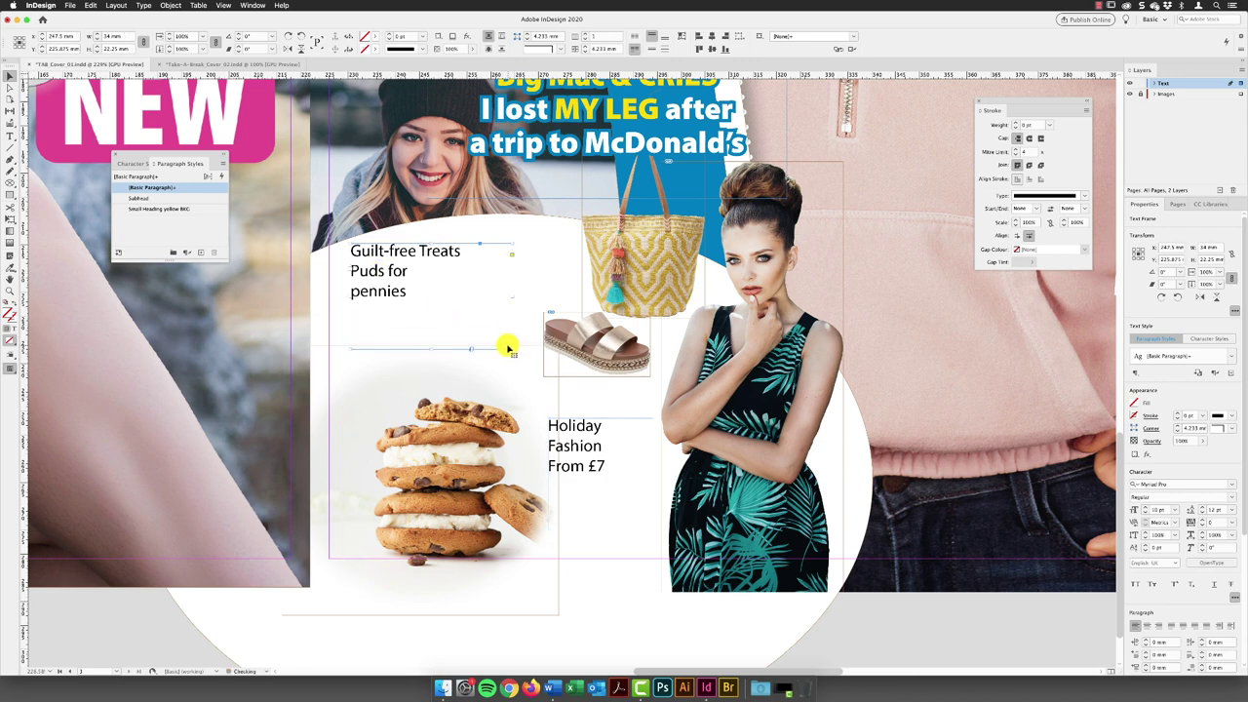
# Make Guilt-free Treats all caps and set the whole cover-line to Black weight.
pyautogui.doubleClick(412, 255)
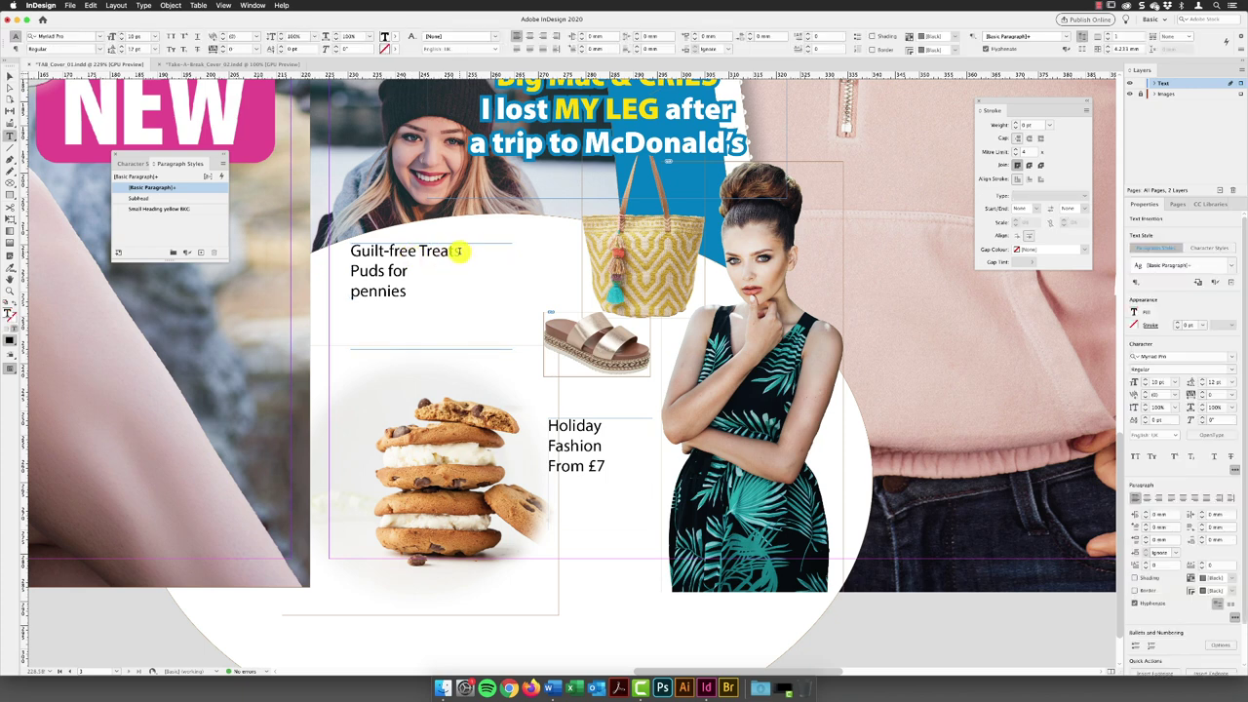
pyautogui.moveTo(460, 251); pyautogui.dragTo(342, 247)
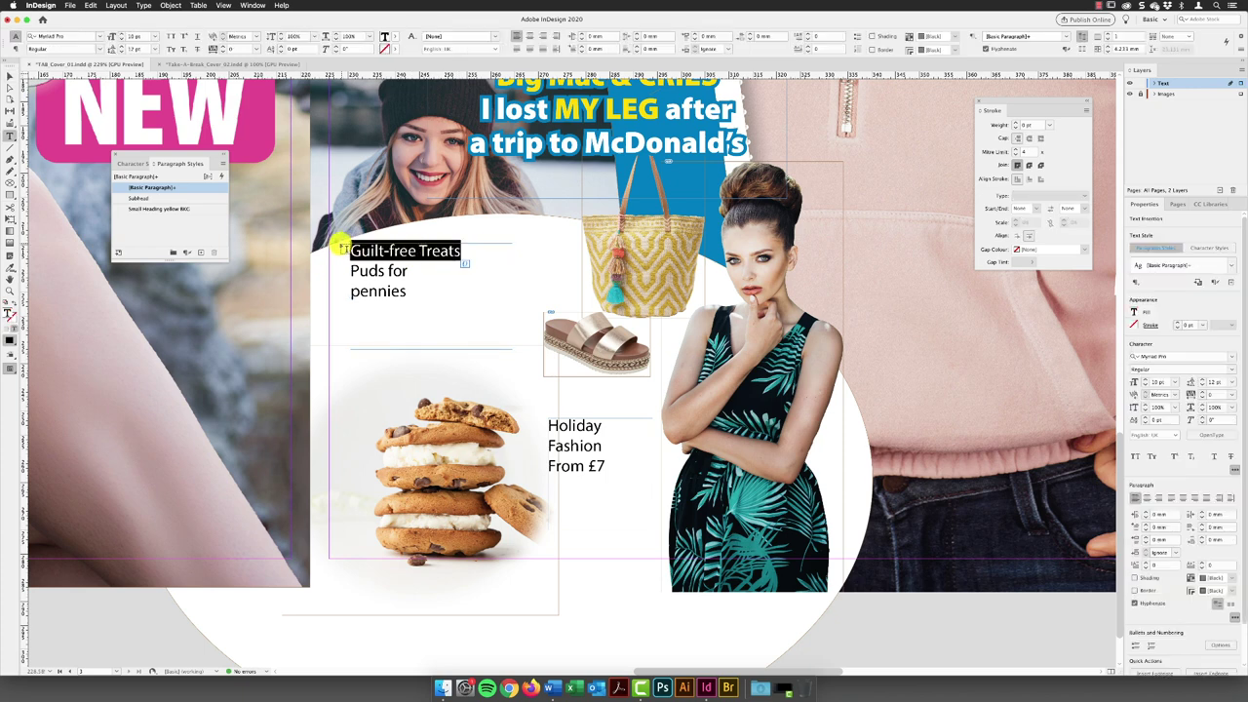
pyautogui.click(170, 37)
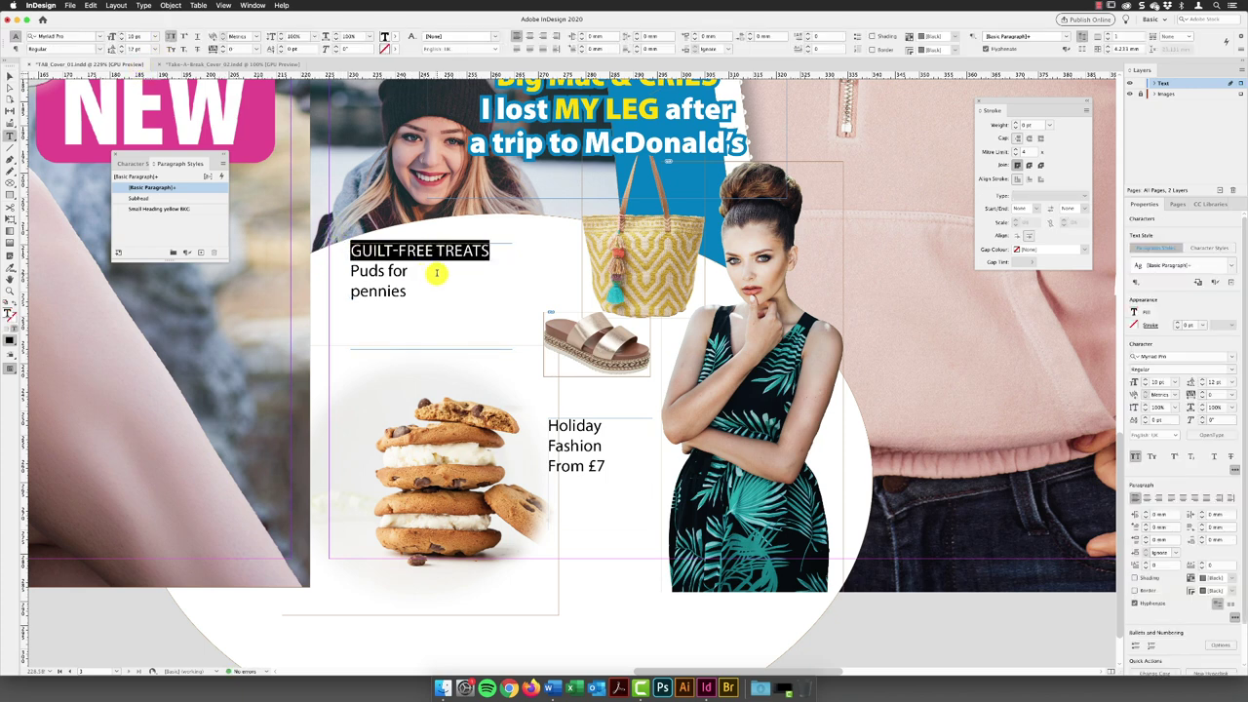
pyautogui.moveTo(406, 291); pyautogui.dragTo(349, 251)
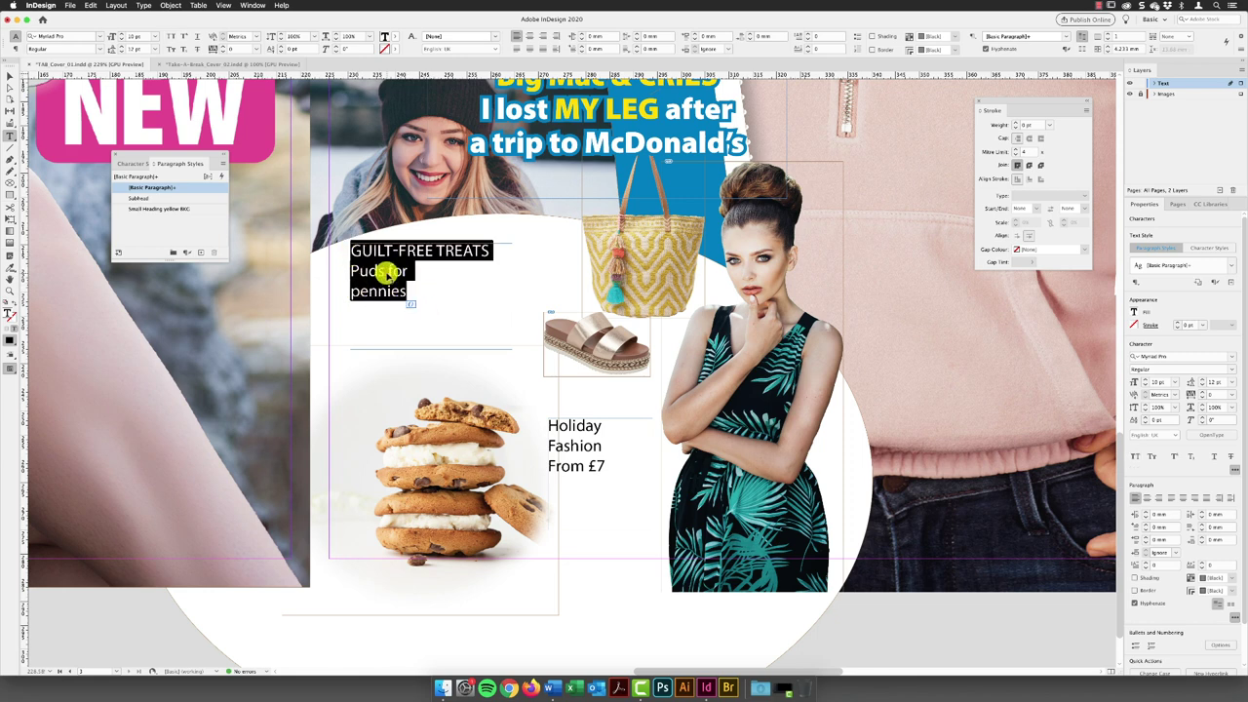
pyautogui.click(100, 49)
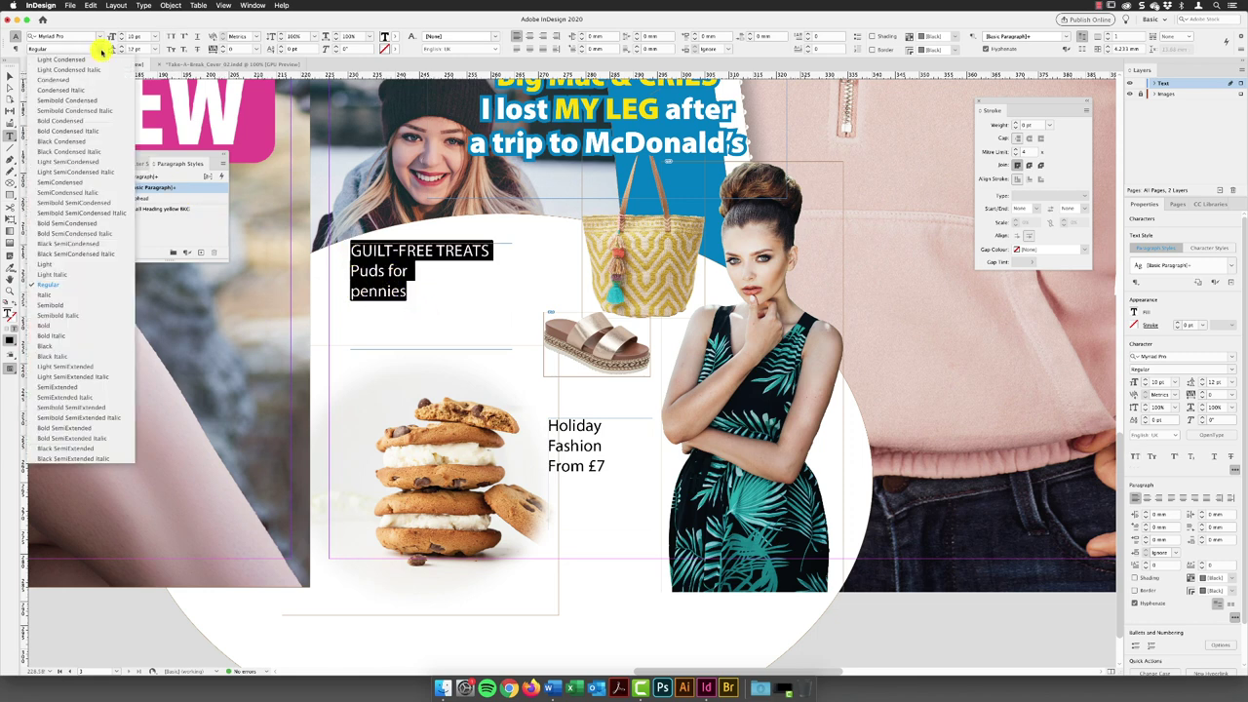
pyautogui.click(87, 346)
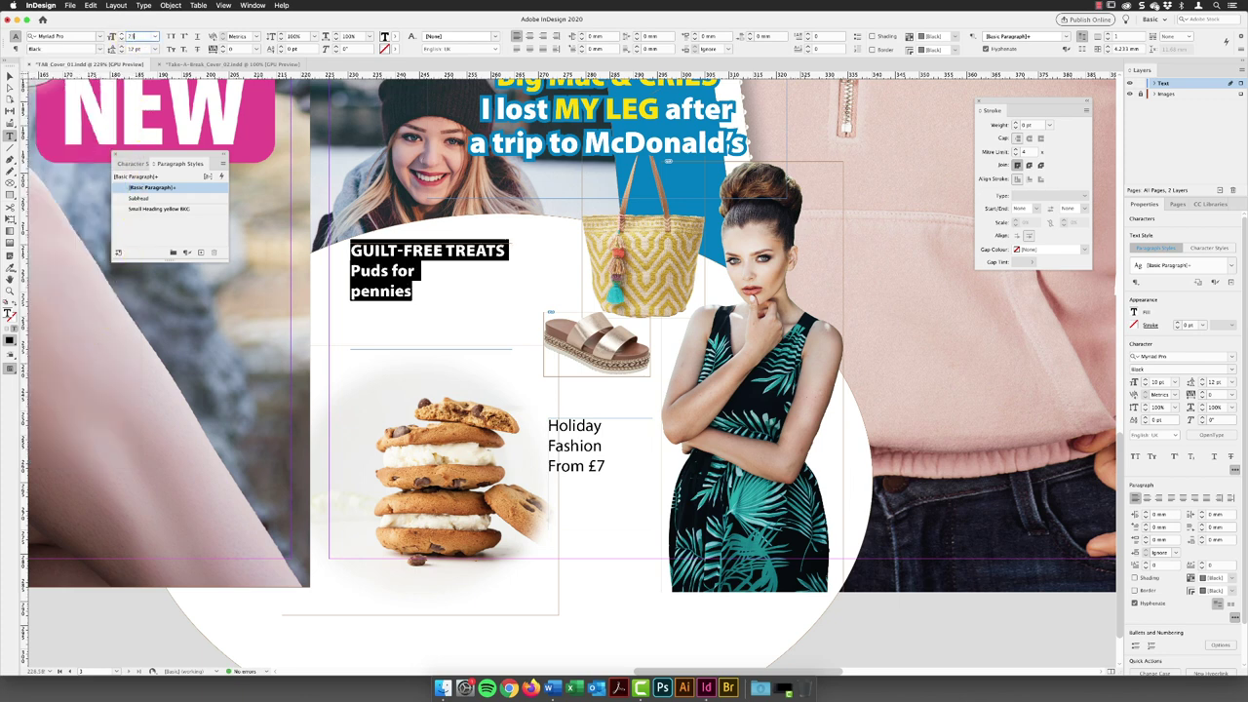
# Set the cover-line to 23 pt with 32 pt leading and -40 tracking.
pyautogui.press('Return')
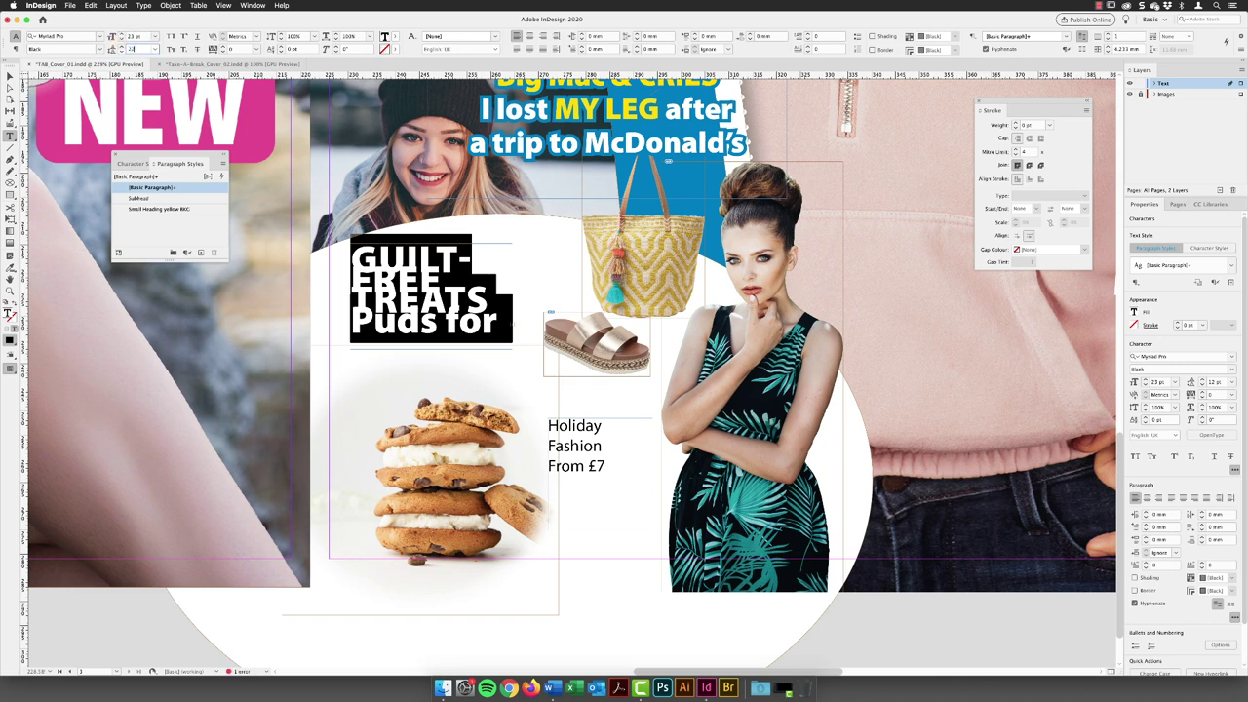
pyautogui.click(117, 48)
pyautogui.click(117, 48)
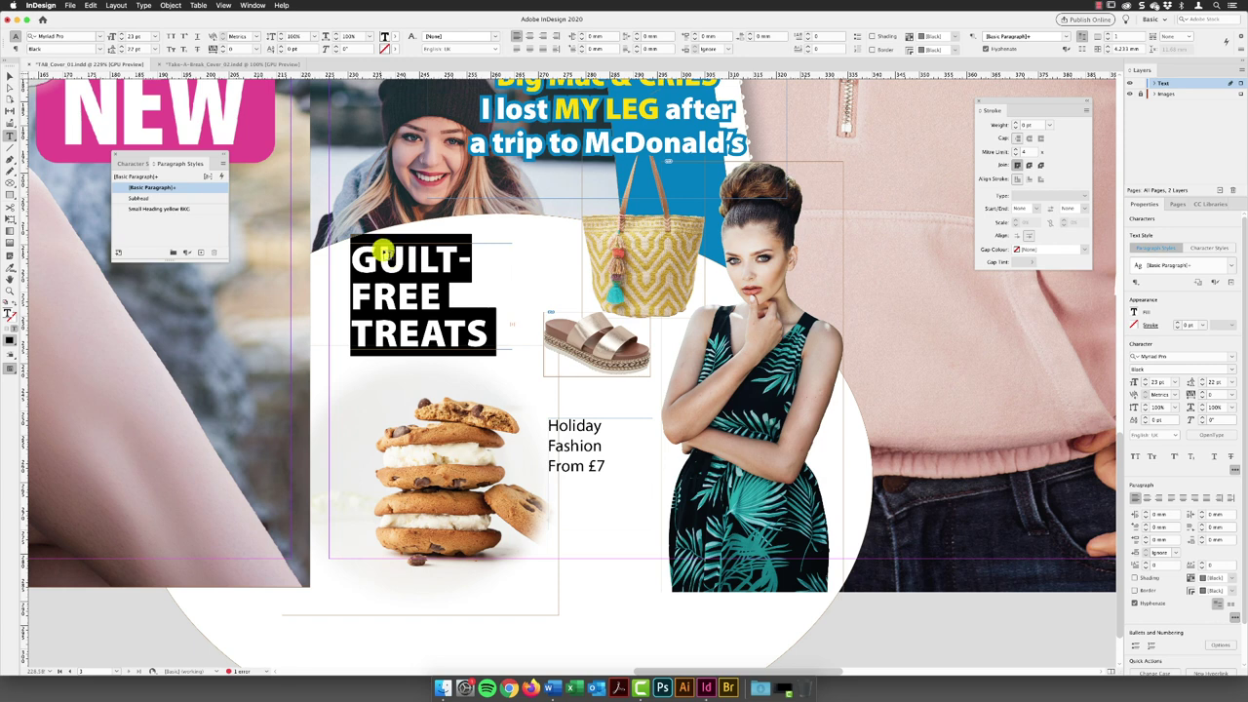
pyautogui.click(224, 51)
pyautogui.click(223, 52)
pyautogui.click(223, 51)
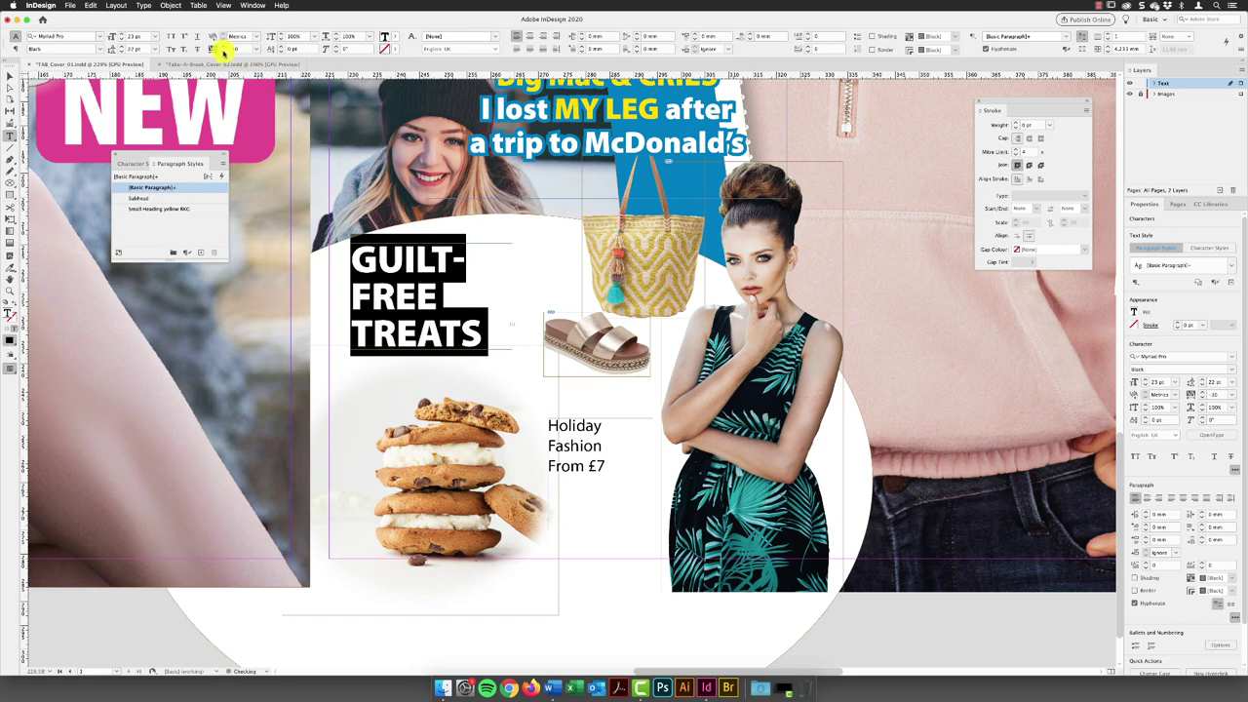
pyautogui.click(223, 52)
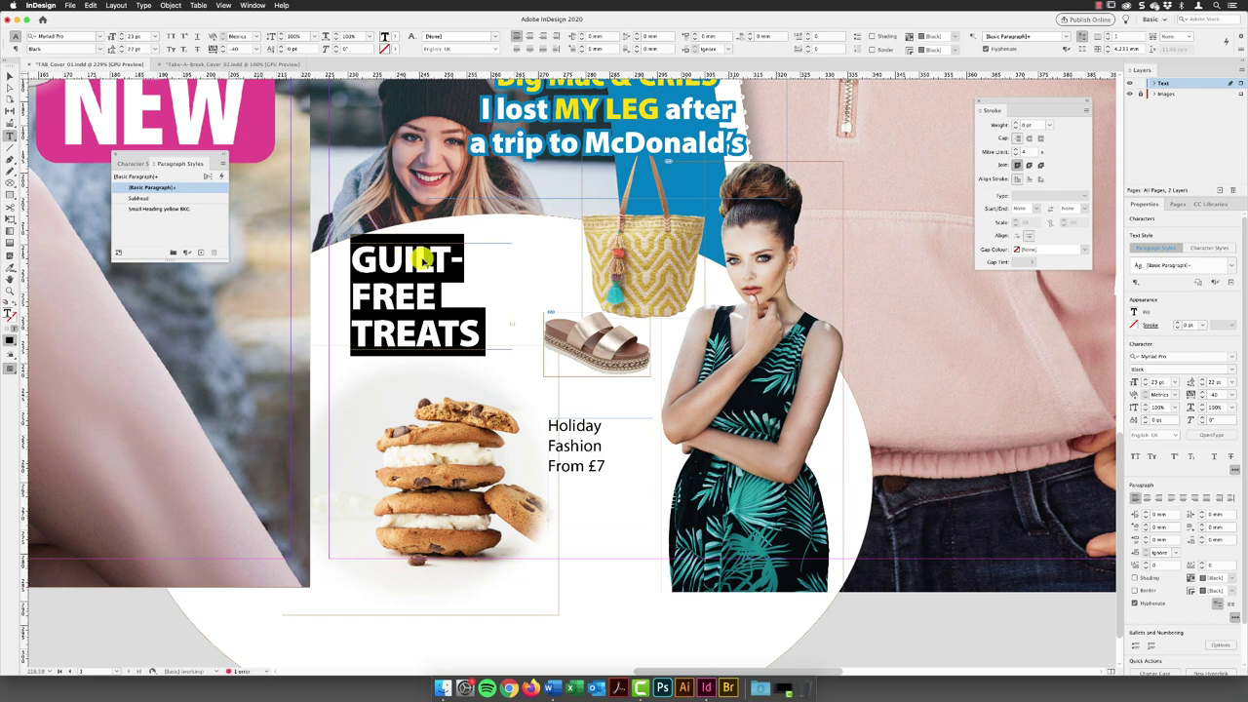
pyautogui.click(388, 41)
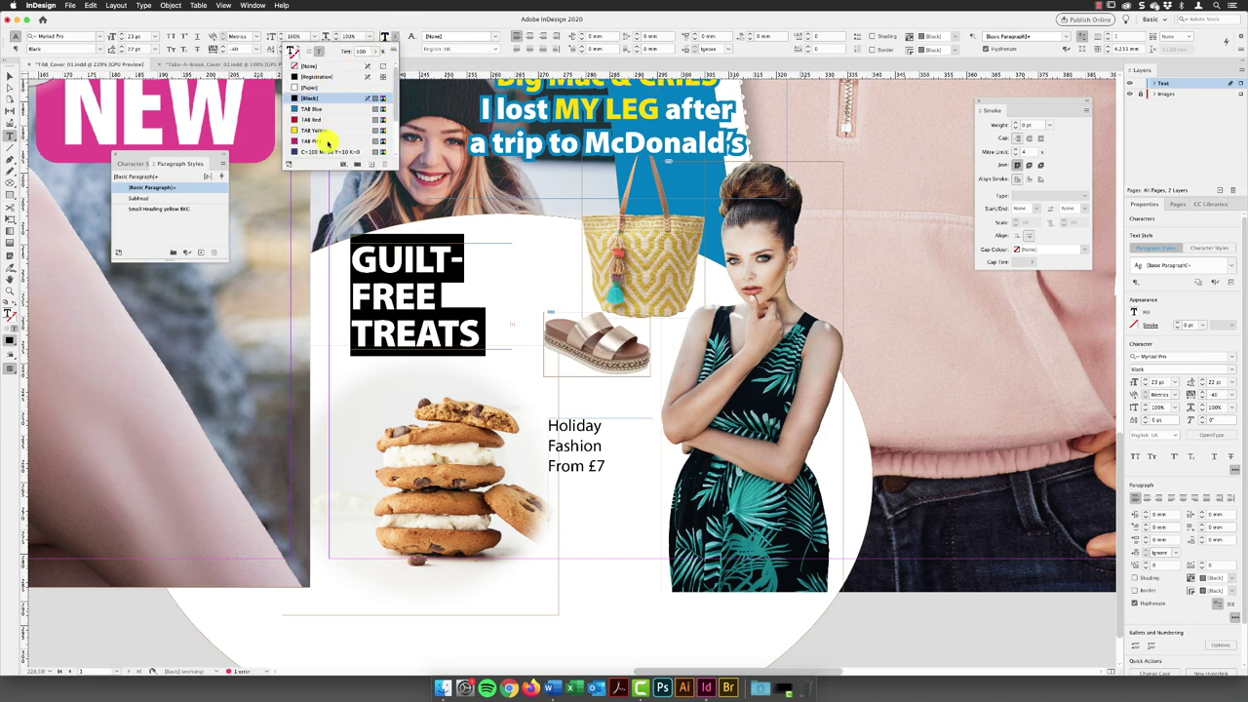
# Colour the headline TAB Pink and enlarge its frame so every line shows.
pyautogui.click(322, 142)
pyautogui.press('Escape')
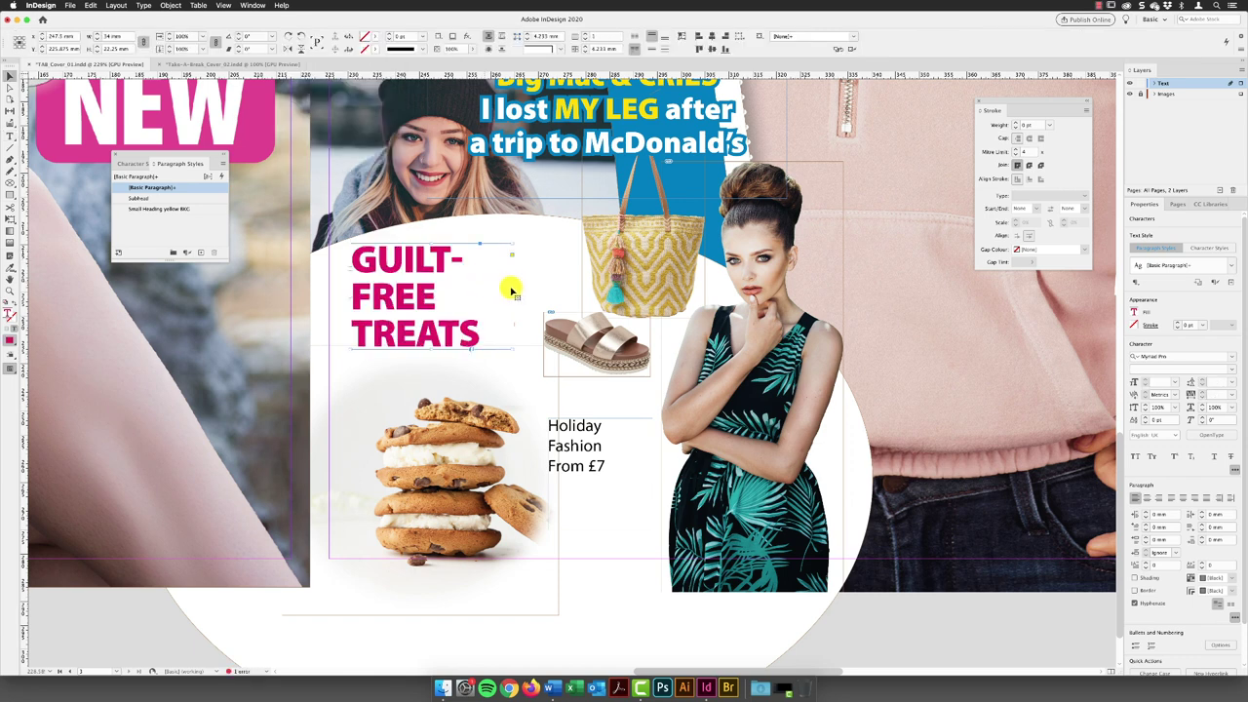
pyautogui.moveTo(510, 289); pyautogui.dragTo(577, 290)
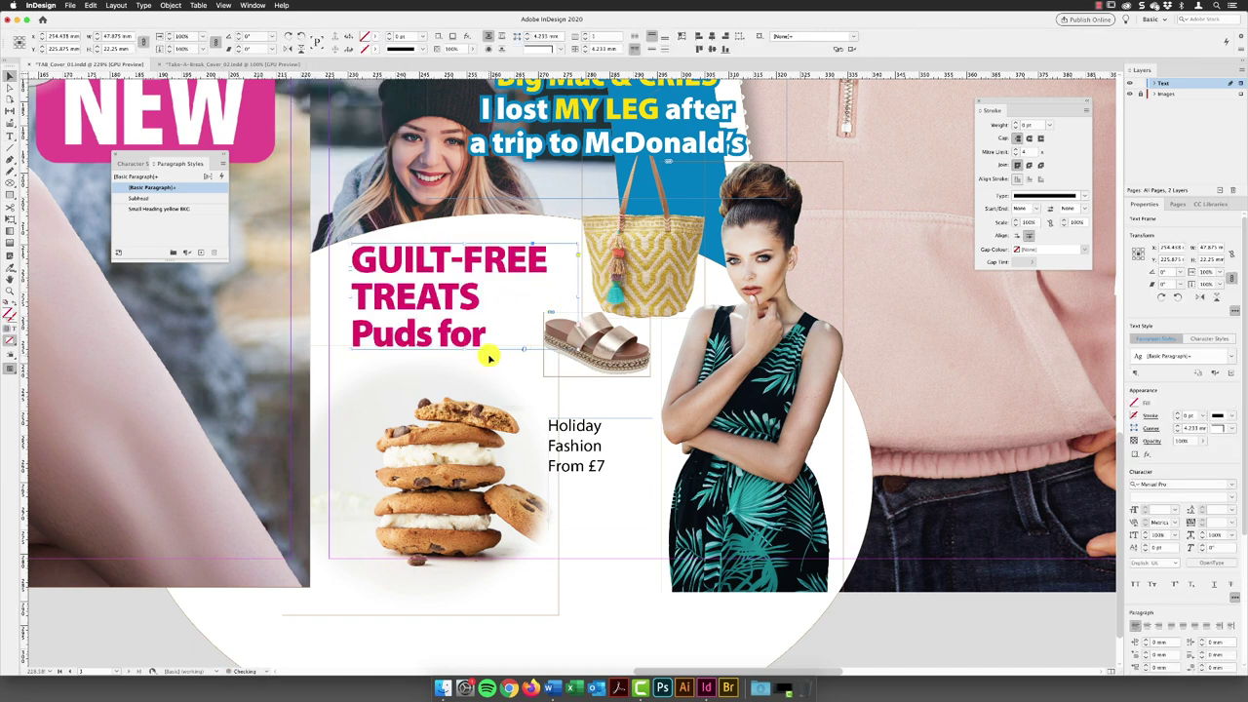
pyautogui.moveTo(462, 347); pyautogui.dragTo(456, 404)
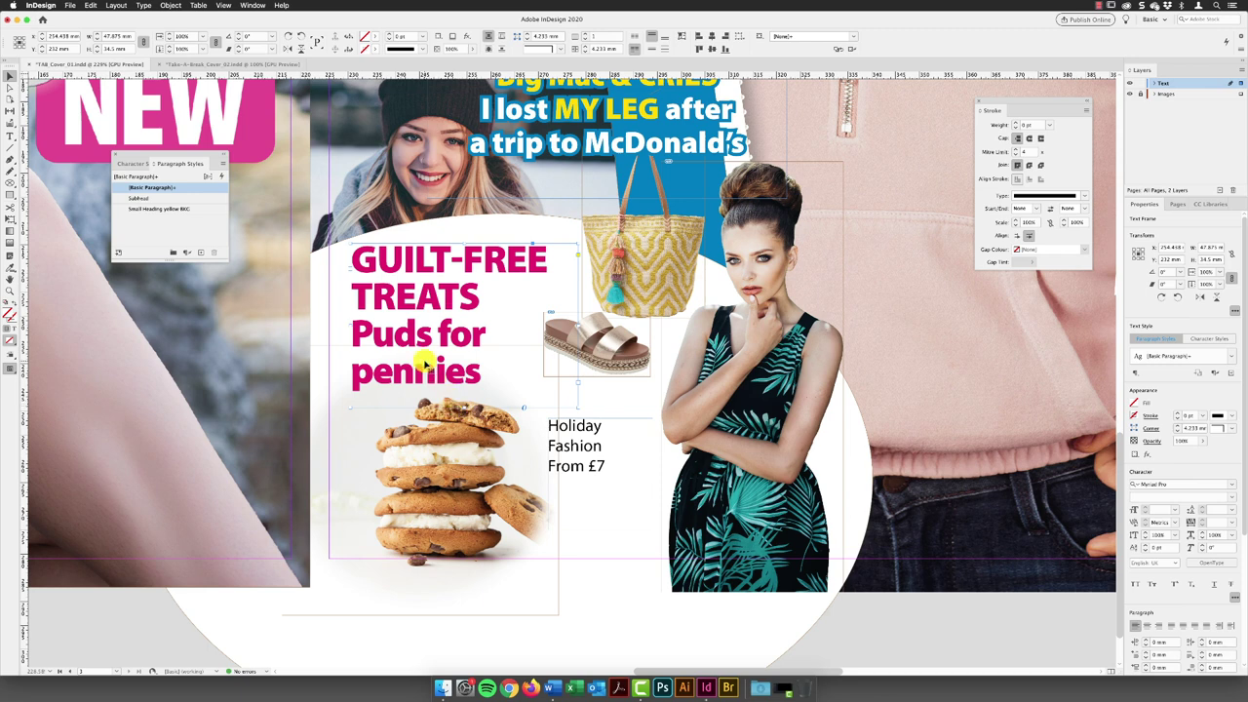
pyautogui.moveTo(432, 299); pyautogui.dragTo(432, 297)
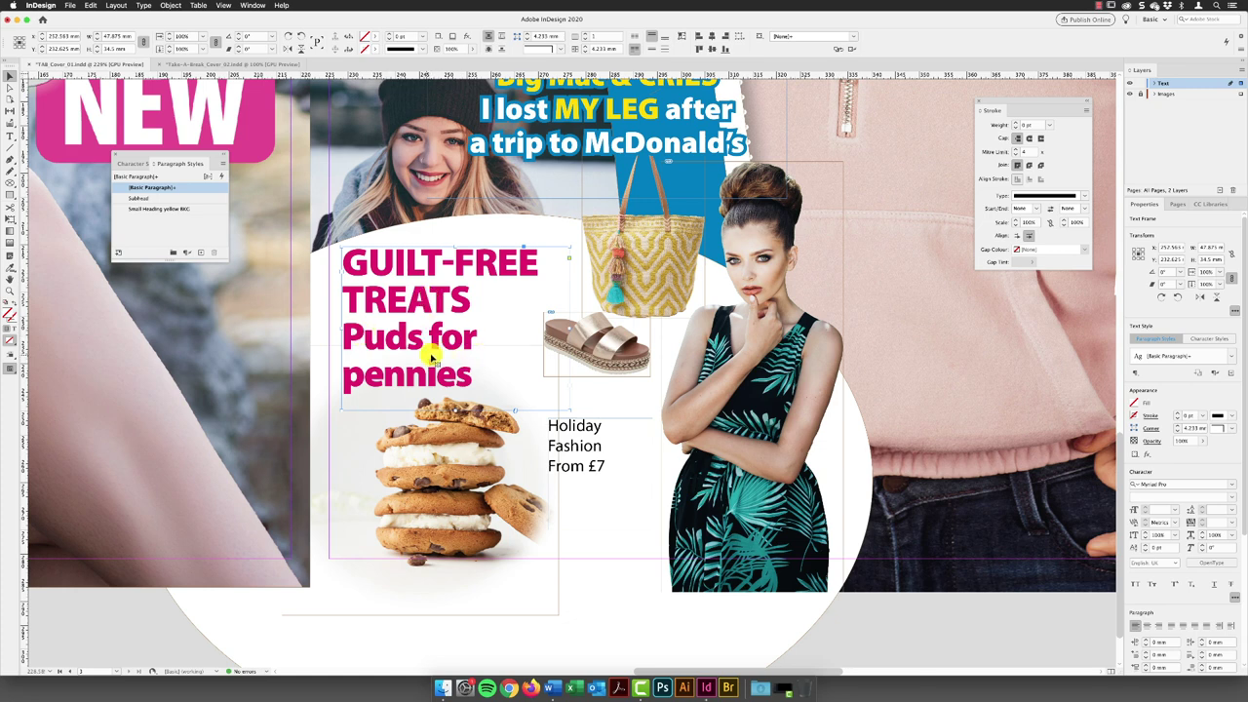
# Give Puds for pennies a TAB Yellow fill and a 2 pt TAB Pink outline.
pyautogui.doubleClick(378, 332)
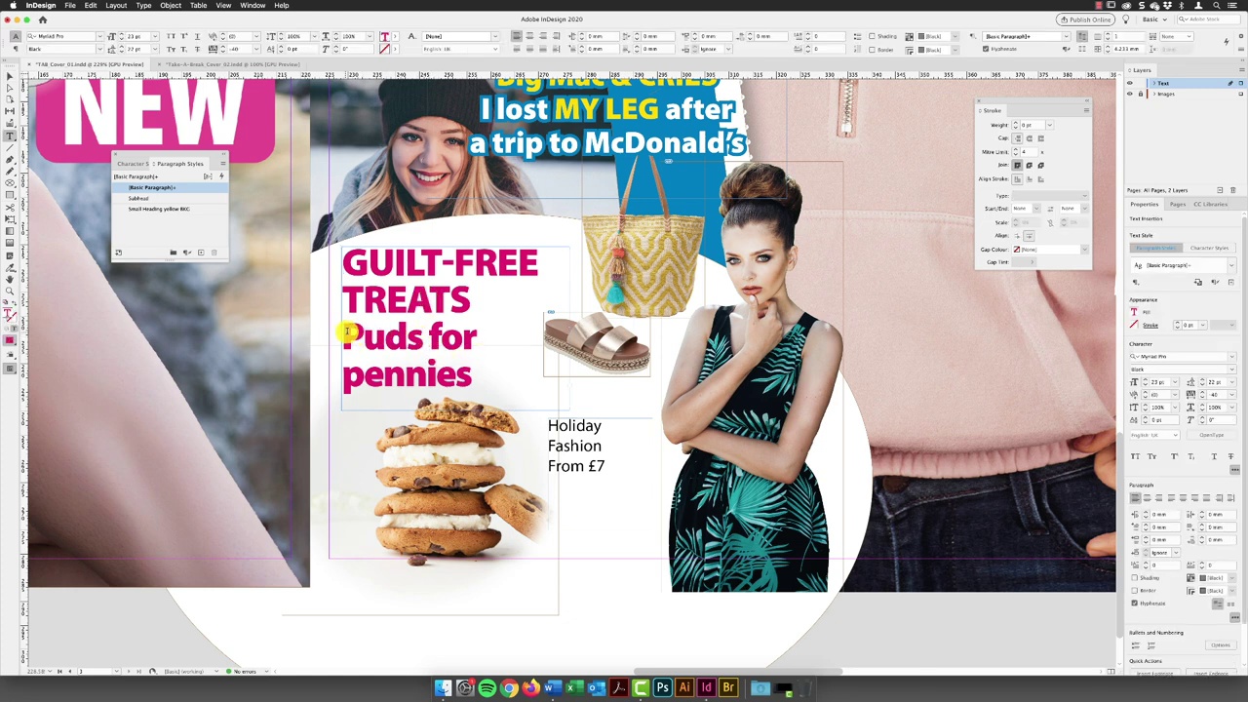
pyautogui.moveTo(347, 331); pyautogui.dragTo(478, 379)
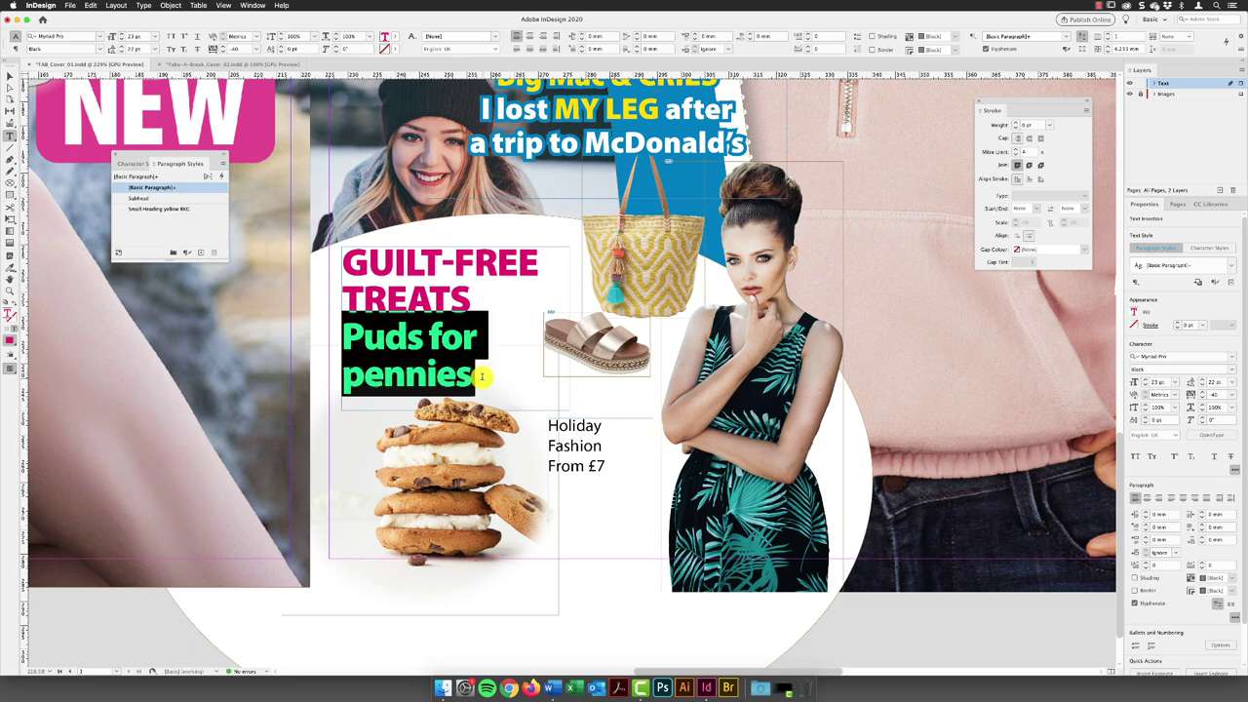
pyautogui.click(394, 39)
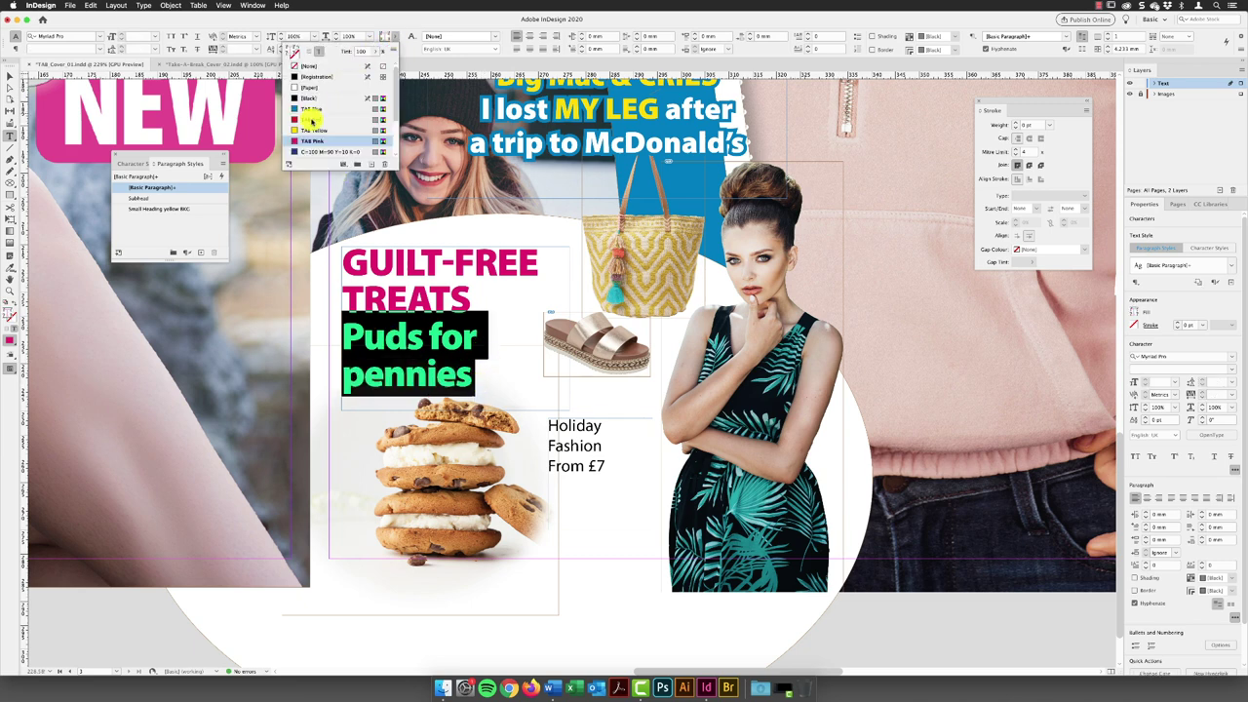
pyautogui.click(314, 129)
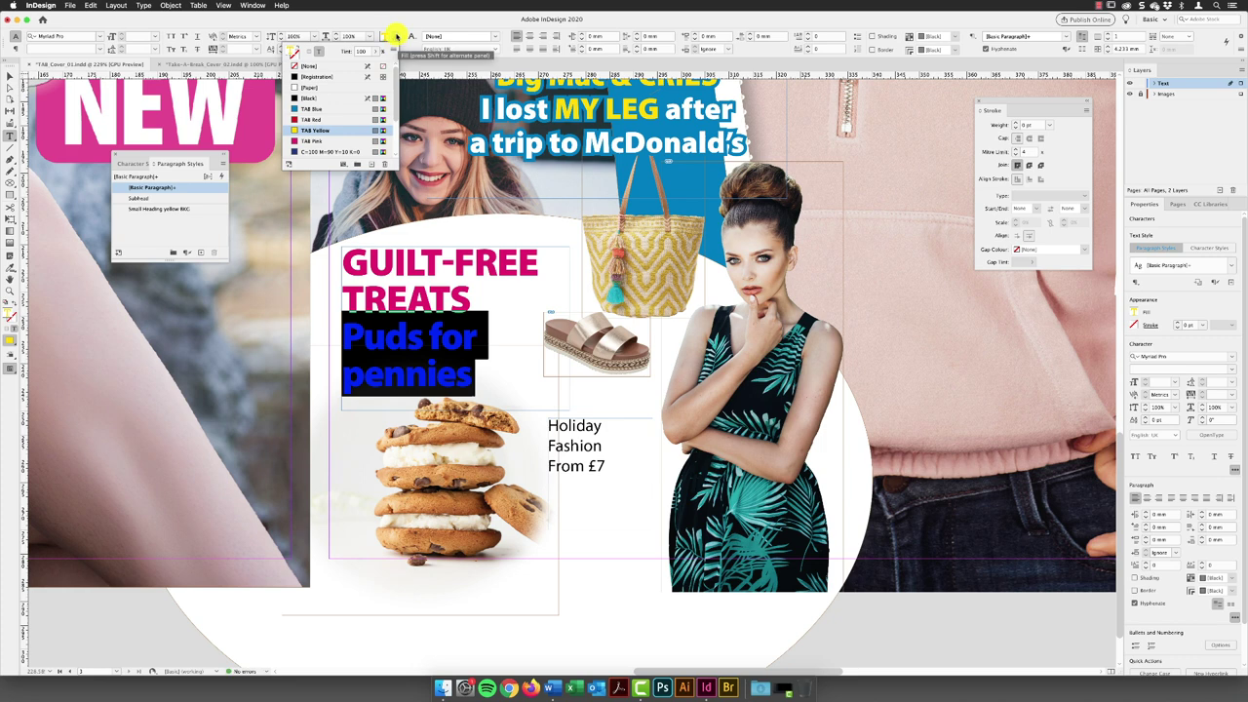
pyautogui.click(395, 36)
pyautogui.click(386, 49)
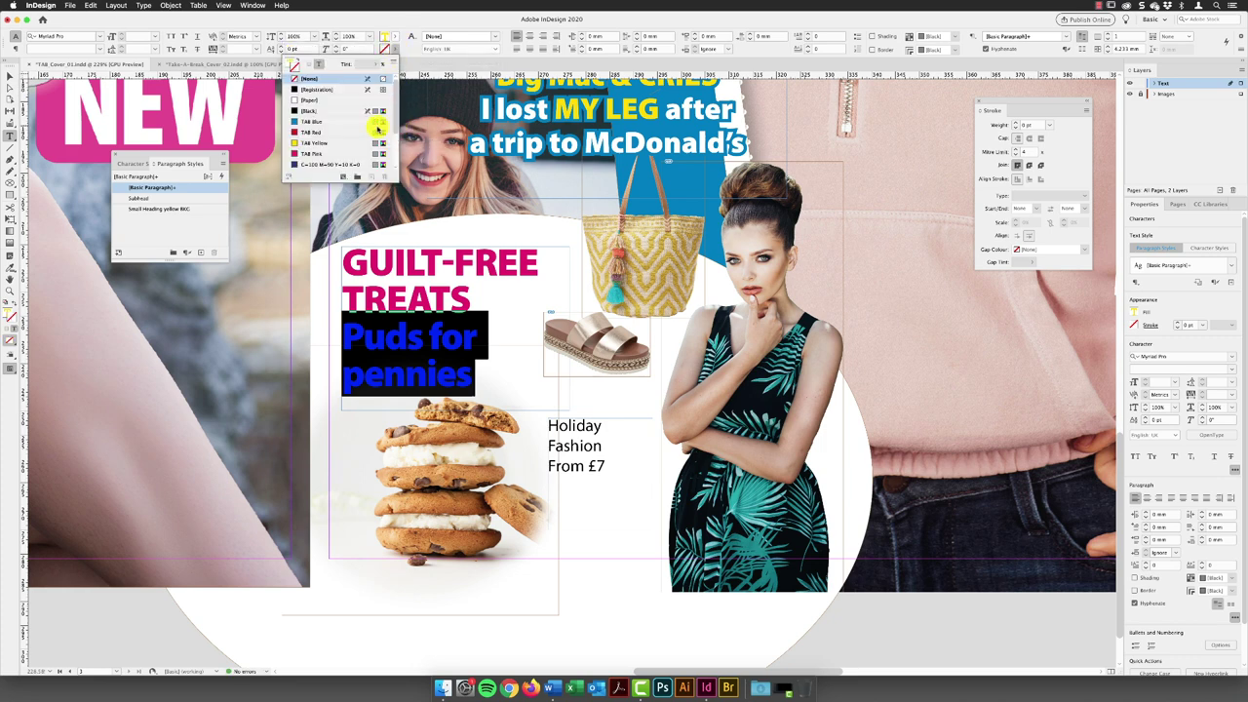
pyautogui.click(320, 156)
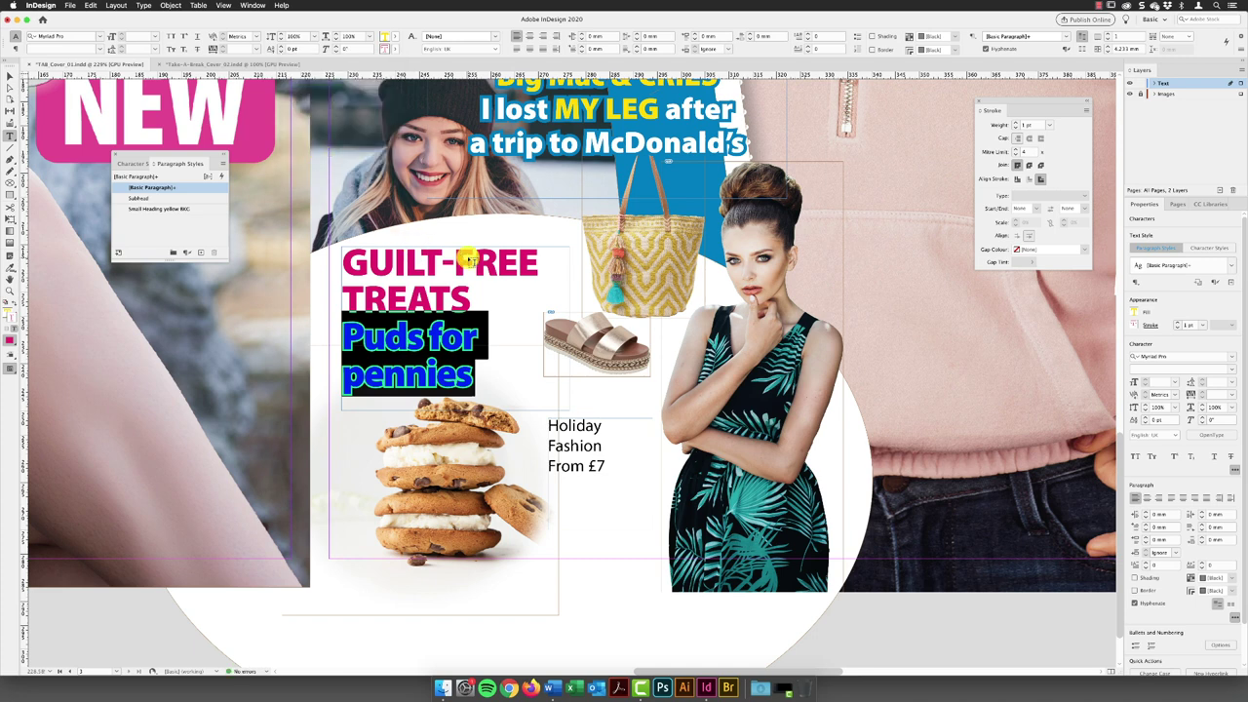
pyautogui.click(1015, 124)
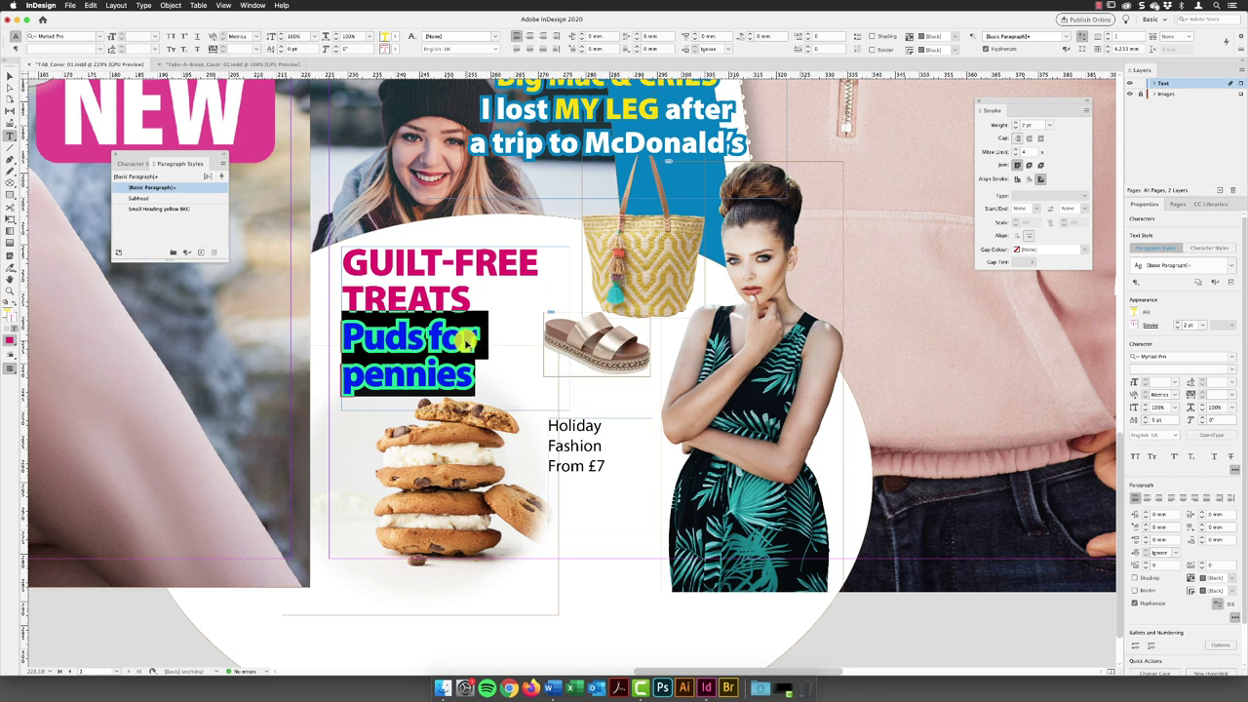
# Select the Puds for pennies lines and set their font size to 23 pt.
pyautogui.click(453, 267)
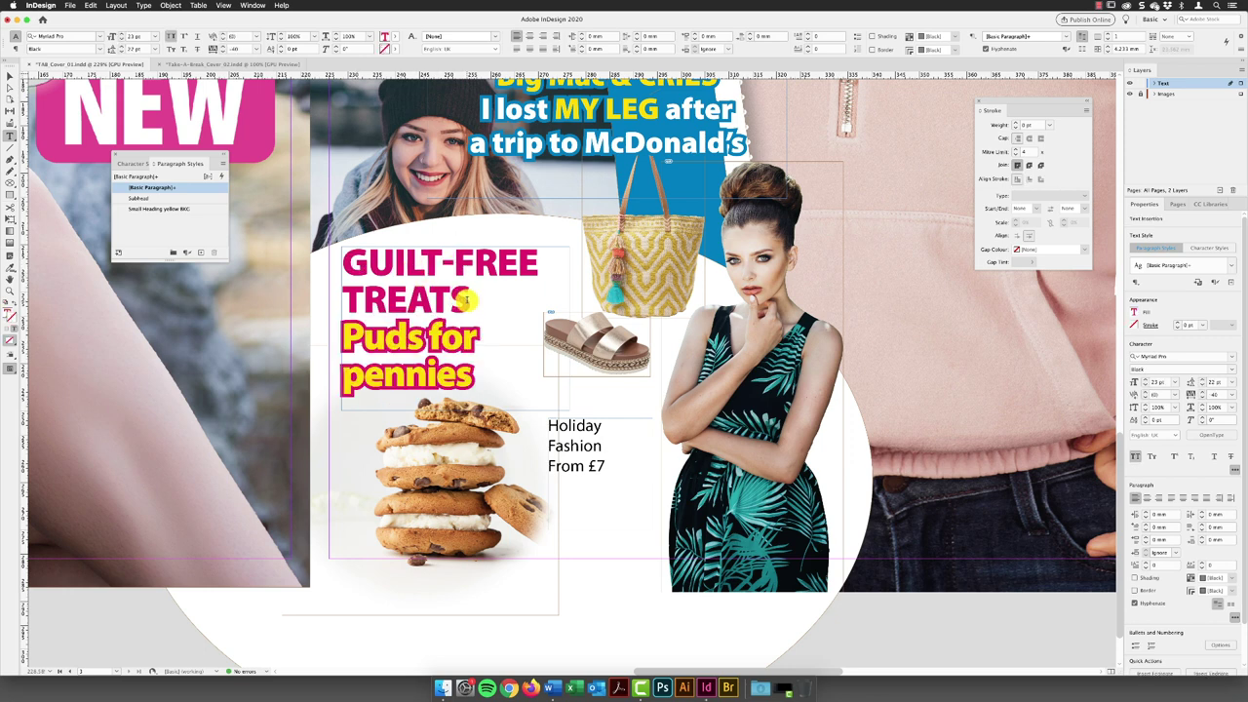
pyautogui.moveTo(472, 298); pyautogui.dragTo(339, 258)
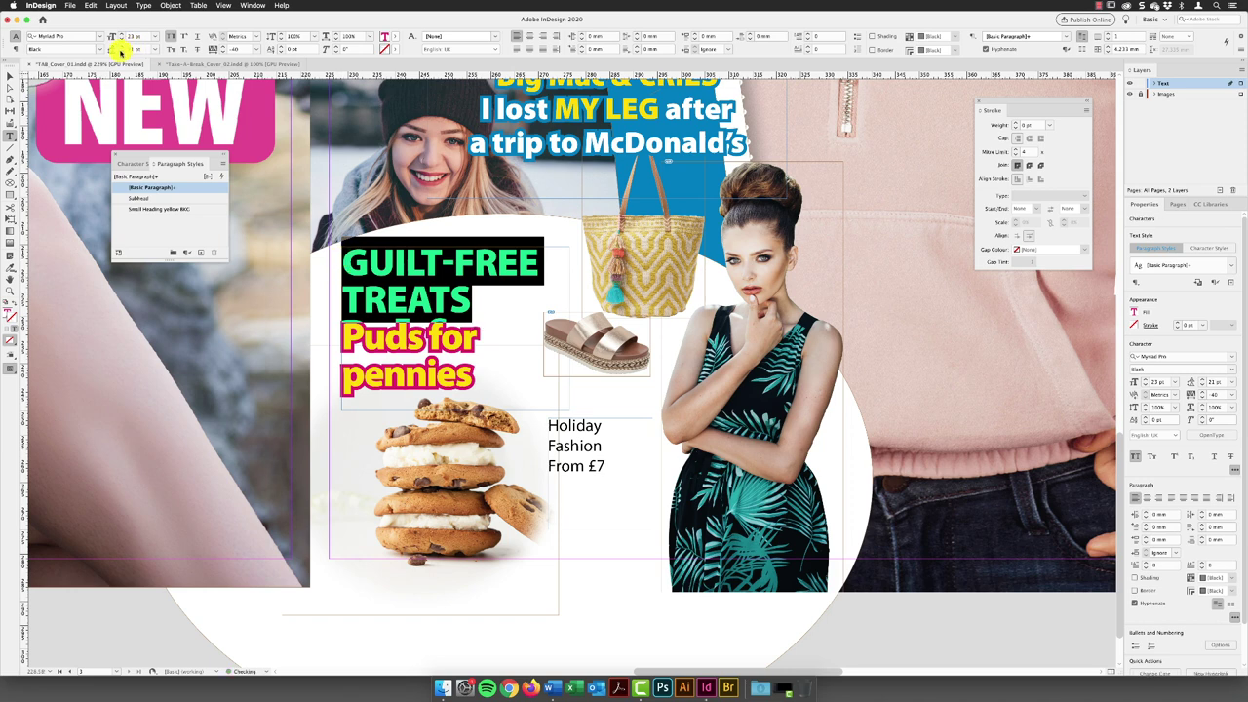
pyautogui.moveTo(341, 331); pyautogui.dragTo(494, 349)
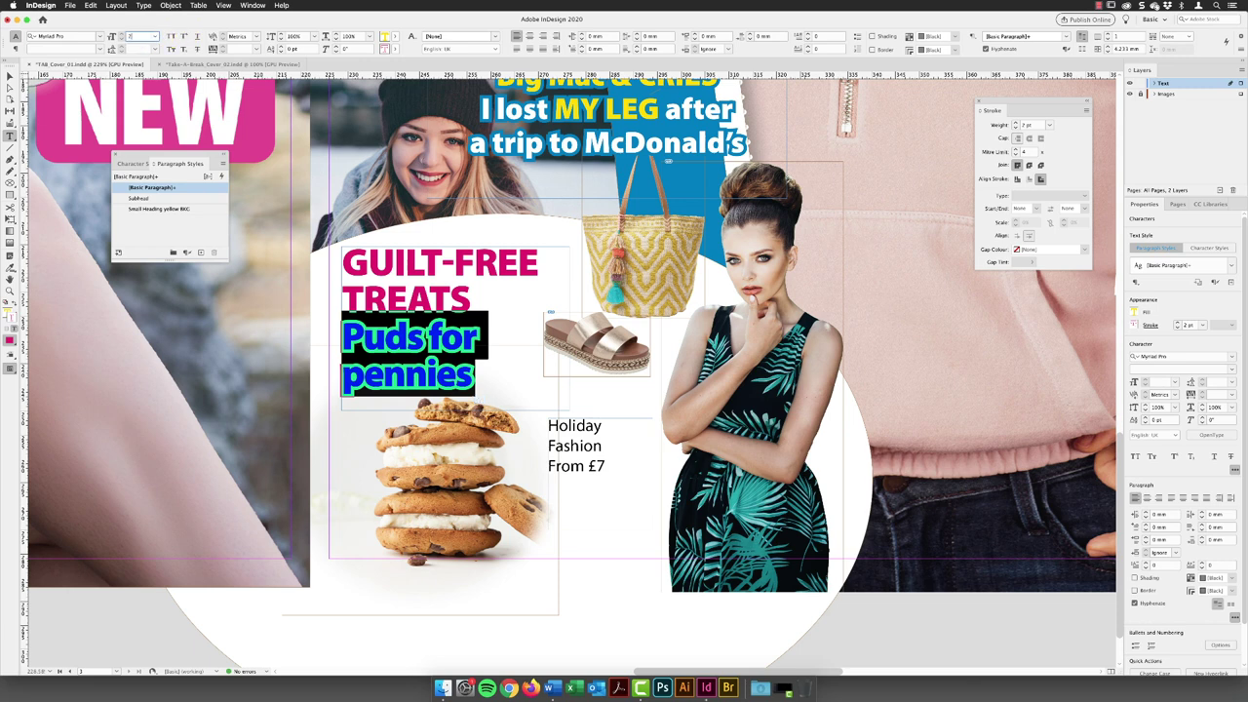
pyautogui.click(134, 36)
pyautogui.write('23')
pyautogui.press('Return')
pyautogui.press('Return')
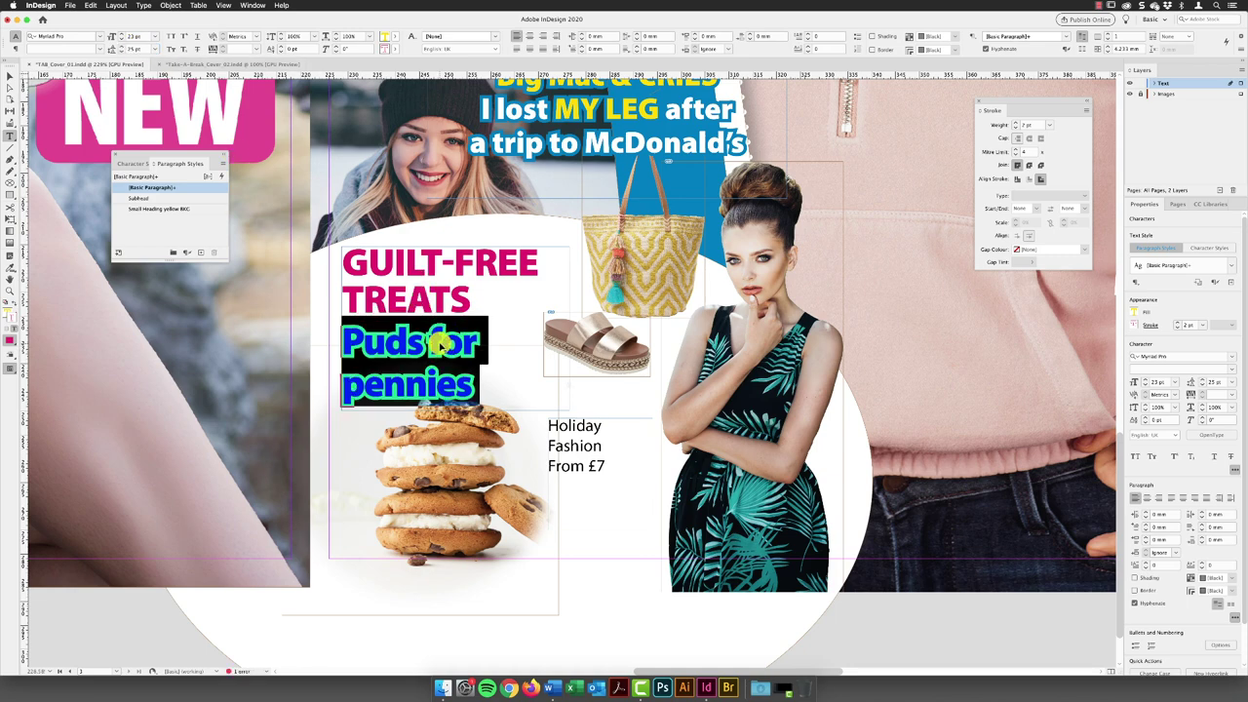
# Move the plain Holiday Fashion text up beside the model's head.
pyautogui.press('Escape')
pyautogui.hscroll(2, 439, 341)
pyautogui.scroll(-1, 438, 341)
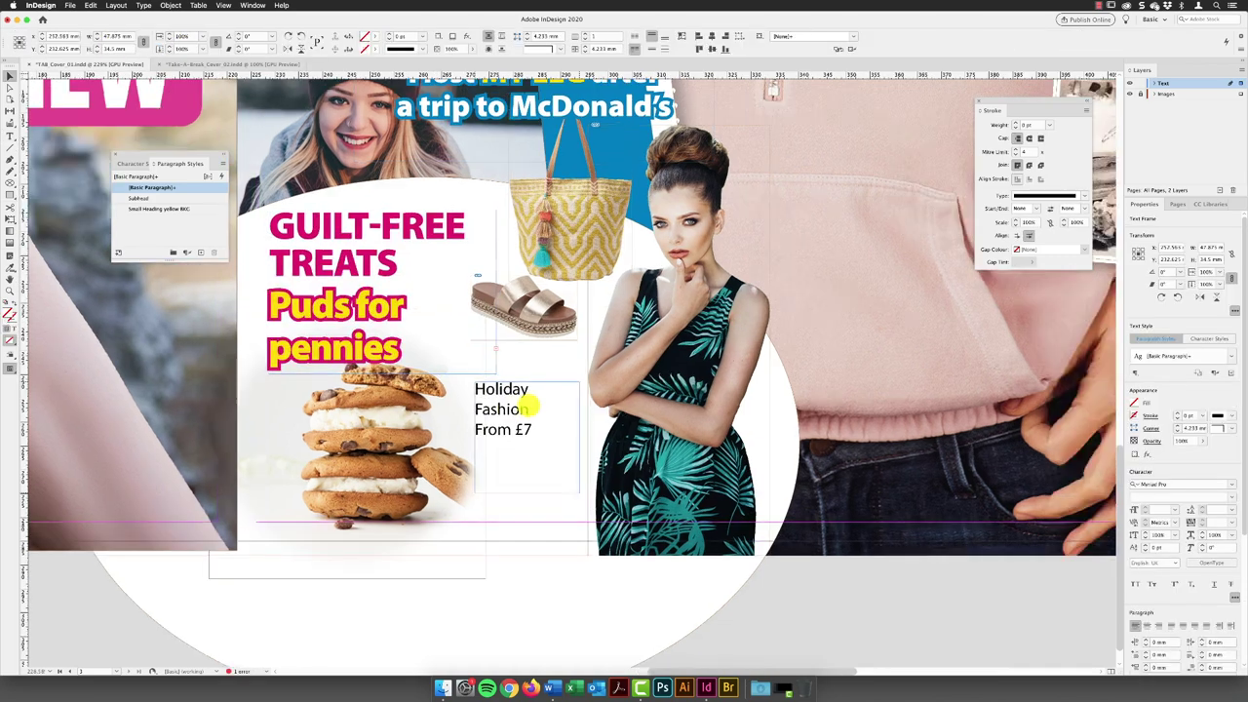
pyautogui.moveTo(529, 407); pyautogui.dragTo(799, 222)
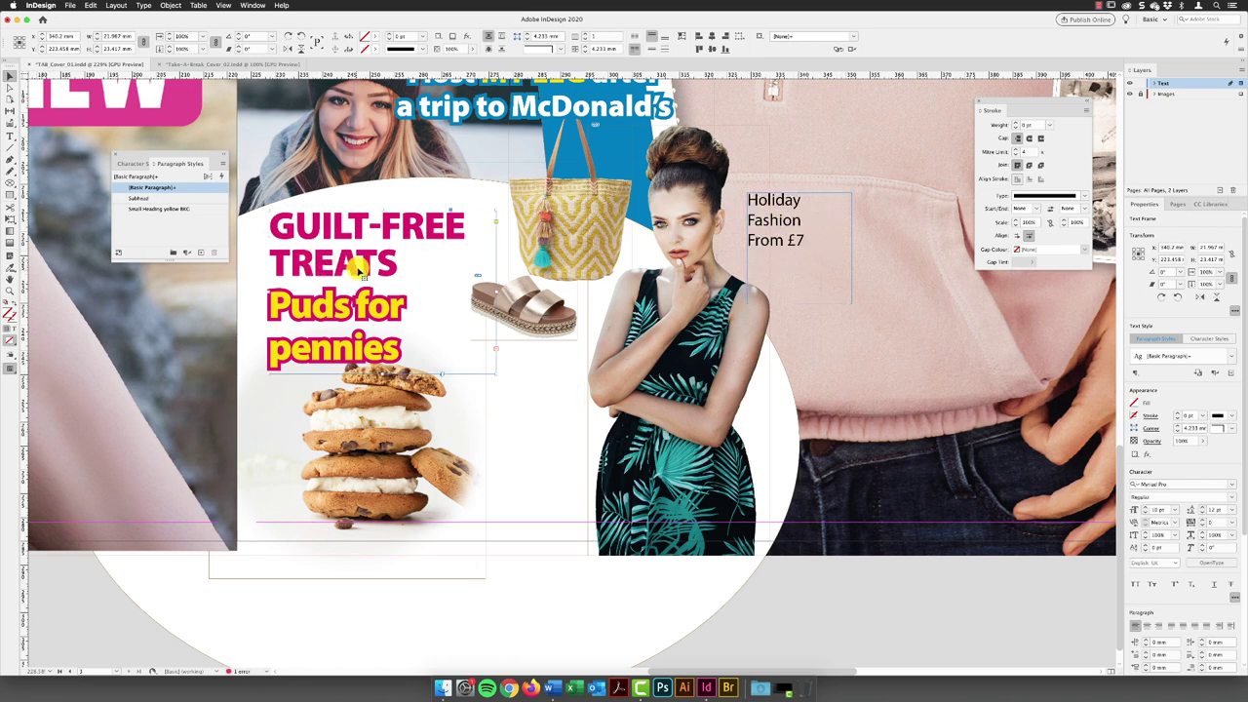
# Fit the GUILT-FREE TREATS frame to its text, shorten it, and drag a copy beside the model.
pyautogui.click(356, 265)
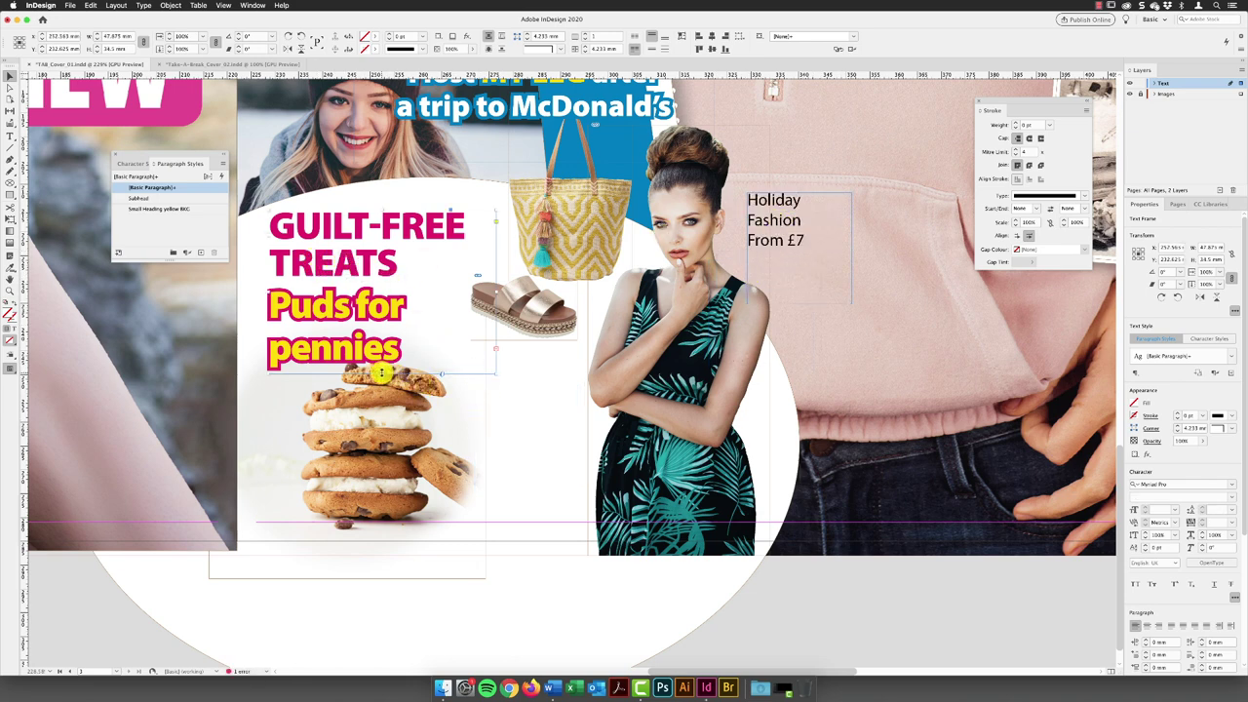
pyautogui.press('super+alt+c')
pyautogui.doubleClick(362, 374)
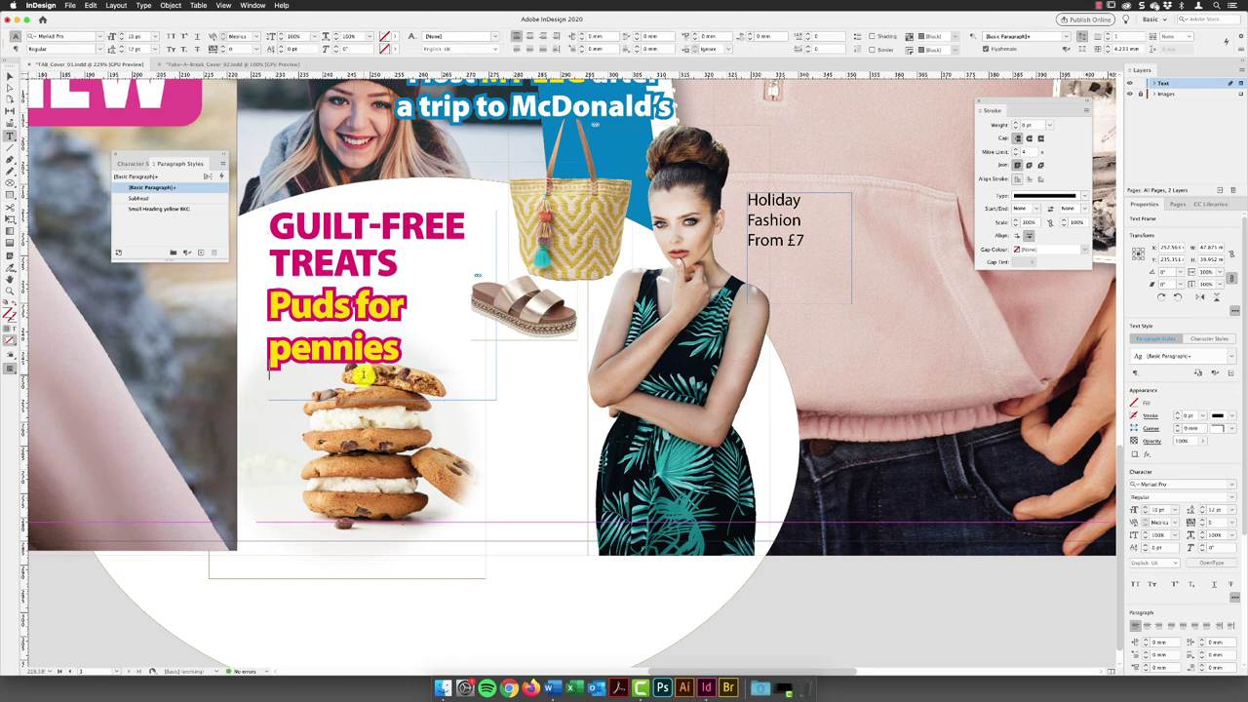
pyautogui.click(407, 353)
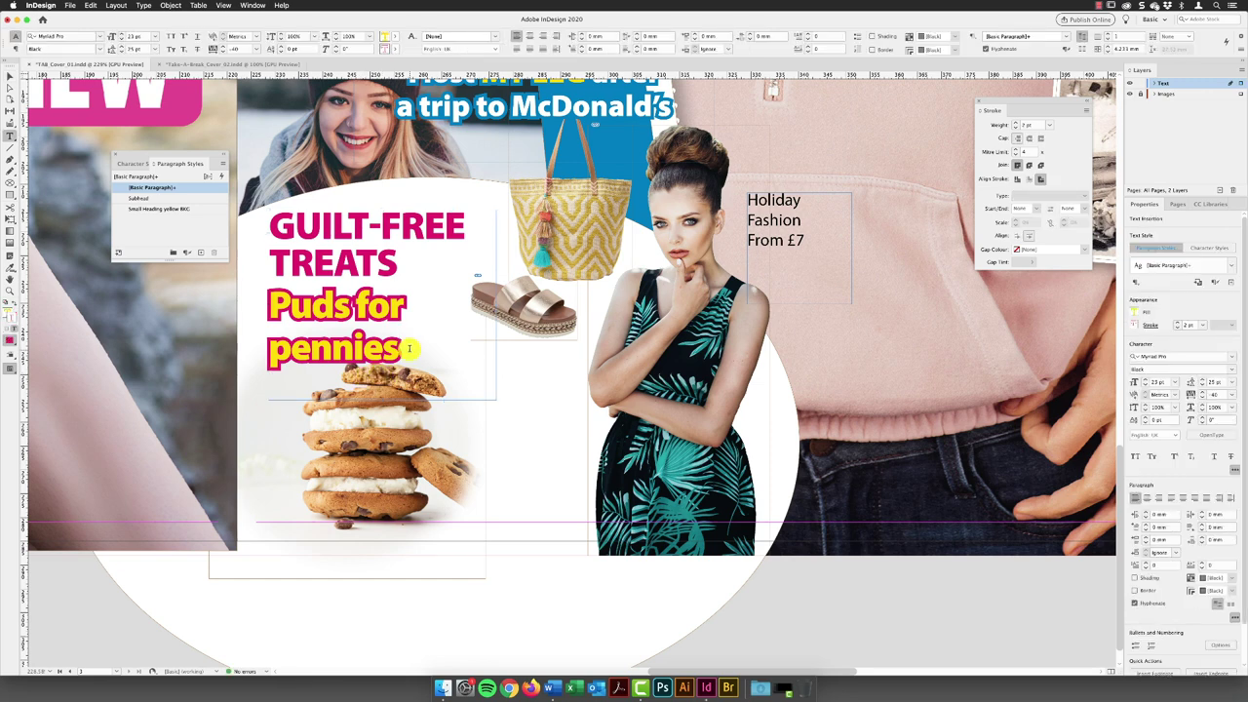
pyautogui.press('Escape')
pyautogui.moveTo(380, 398); pyautogui.dragTo(380, 378)
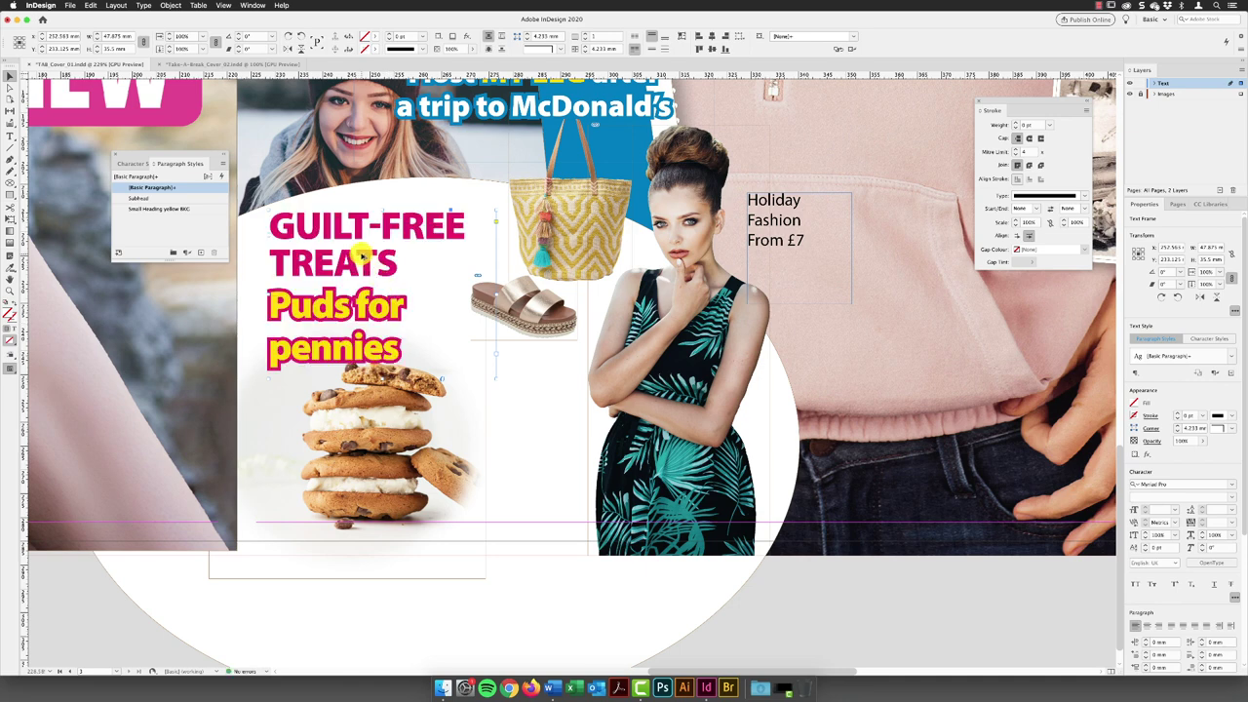
pyautogui.moveTo(362, 255); pyautogui.dragTo(466, 409)
# Retype the copied cover-line as HOLIDAY FASHION / From £7.
pyautogui.doubleClick(551, 444)
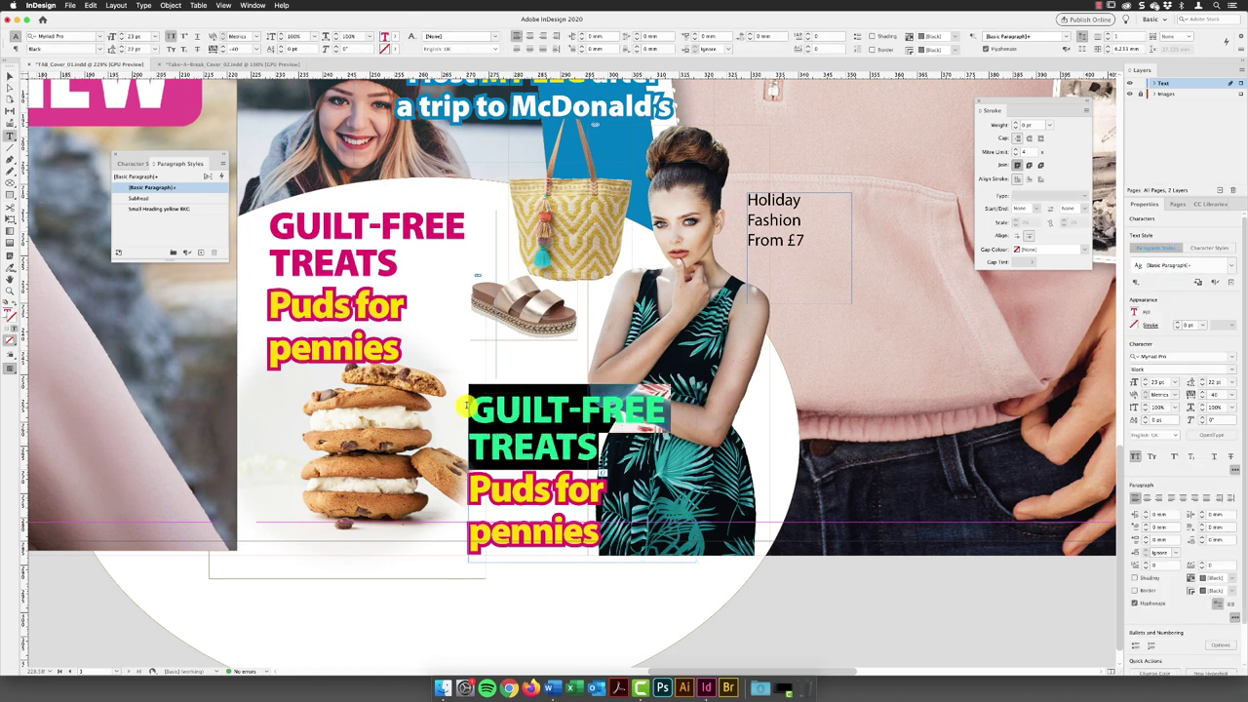
pyautogui.write('HOLIDAY FASHION')
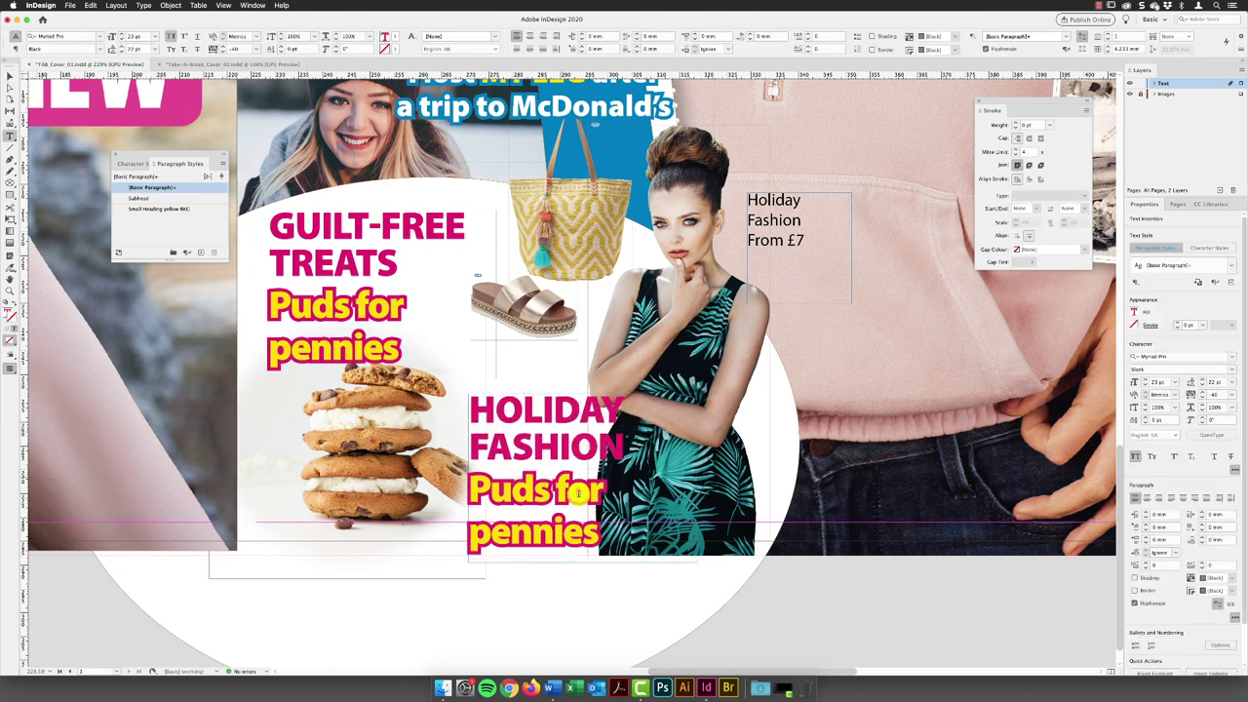
pyautogui.press('Right')
pyautogui.press('shift+super+Down')
pyautogui.write('From £7')
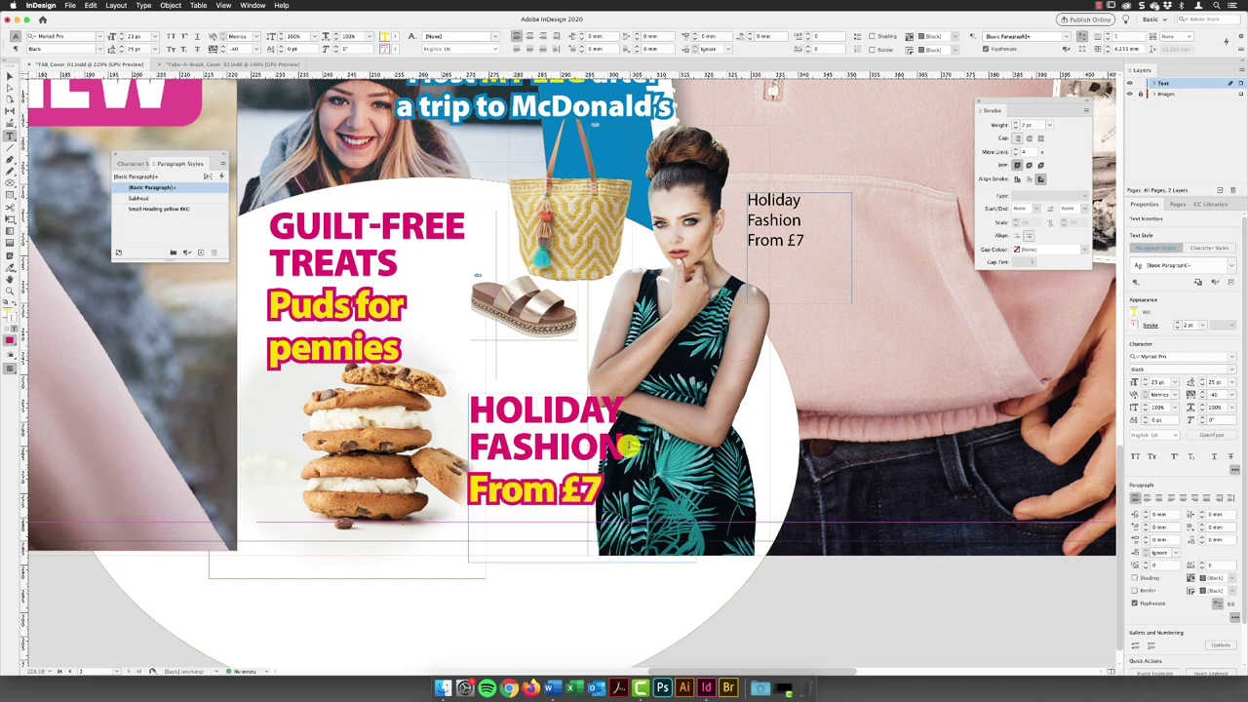
# Outline HOLIDAY FASHION with a 2 pt white [Paper] stroke.
pyautogui.moveTo(625, 447); pyautogui.dragTo(459, 417)
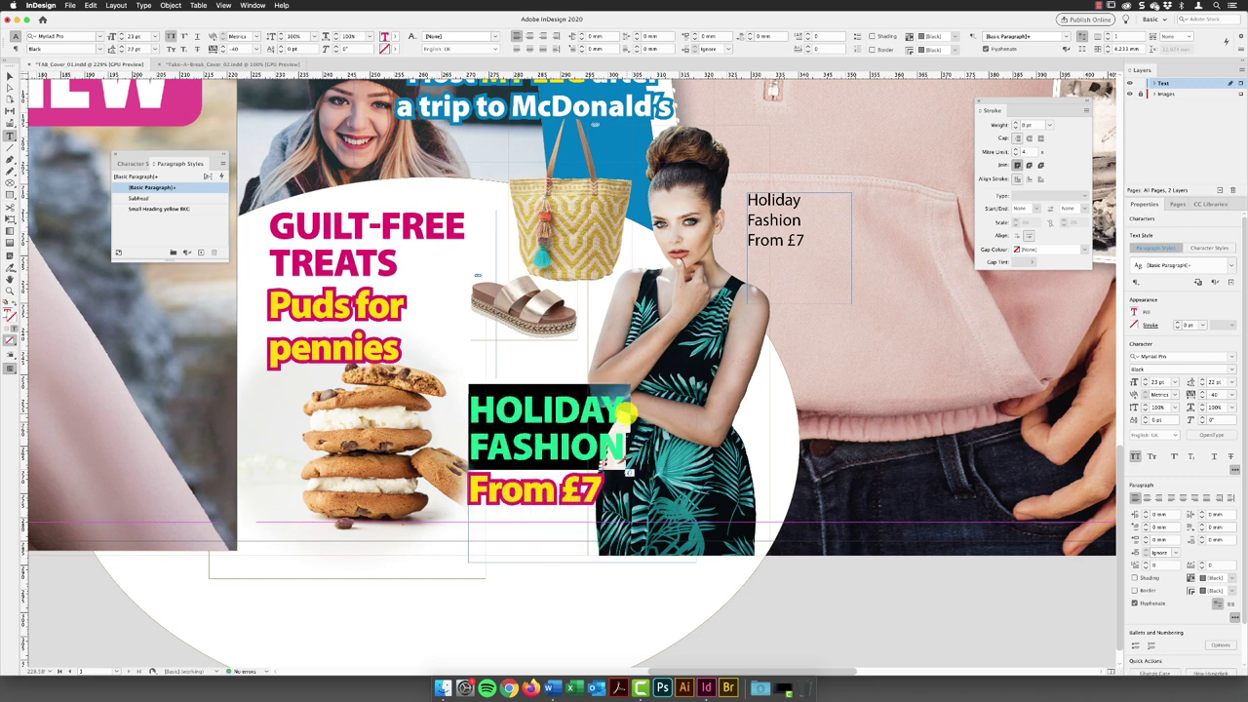
pyautogui.click(391, 44)
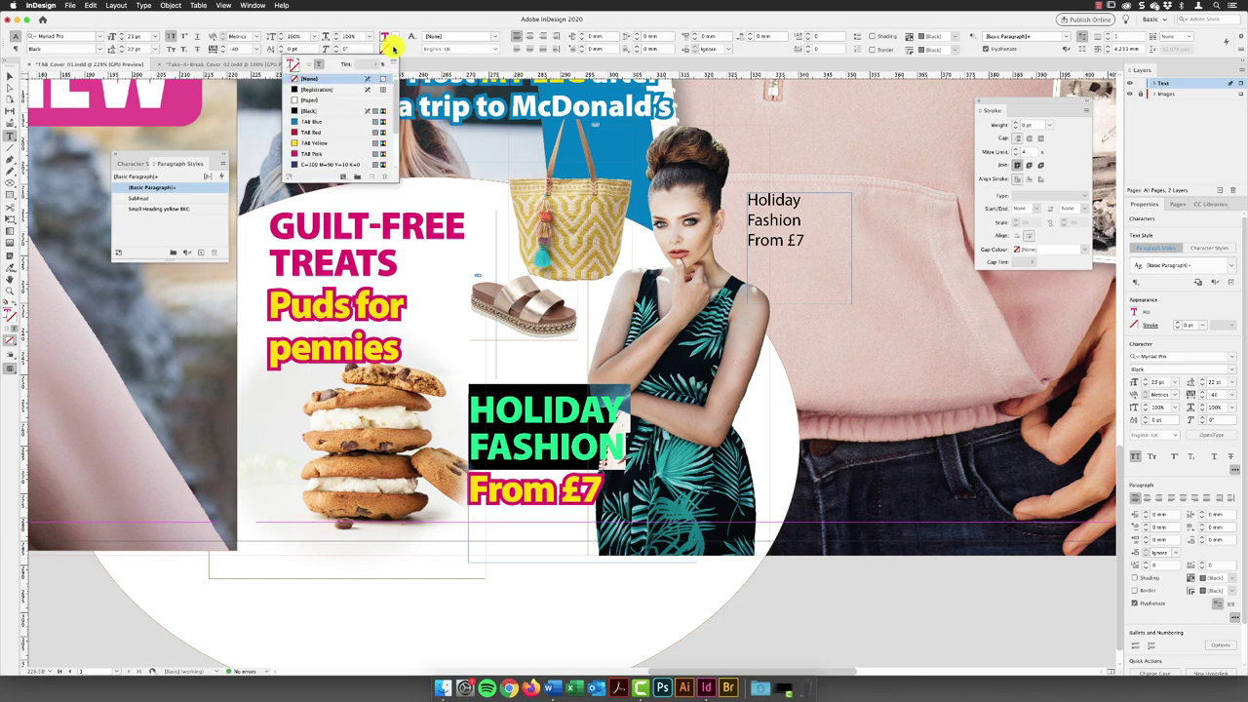
pyautogui.click(310, 100)
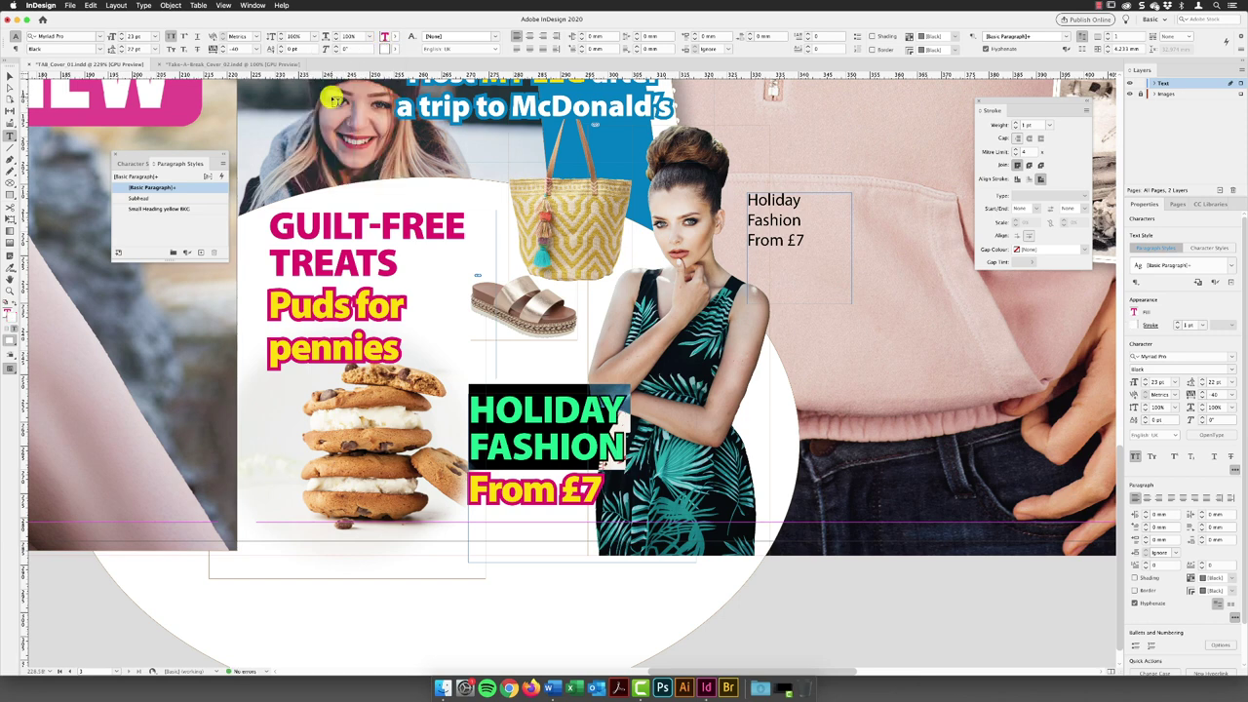
pyautogui.click(1017, 125)
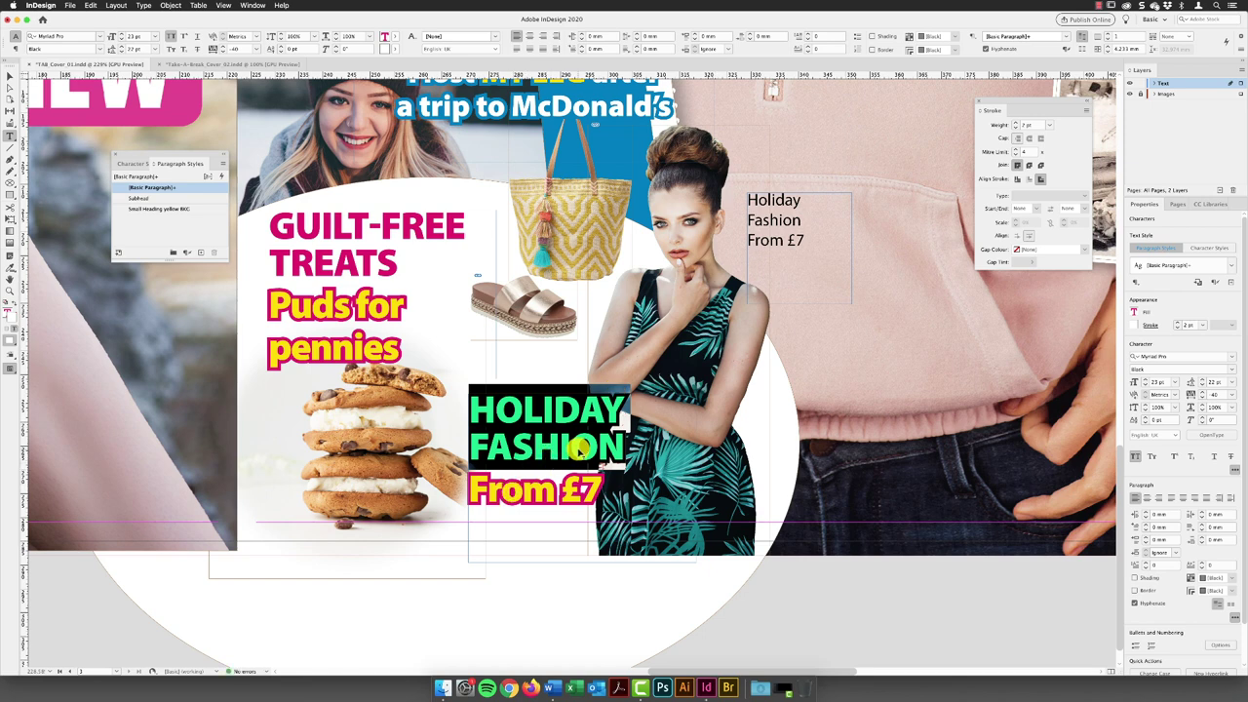
pyautogui.press('Escape')
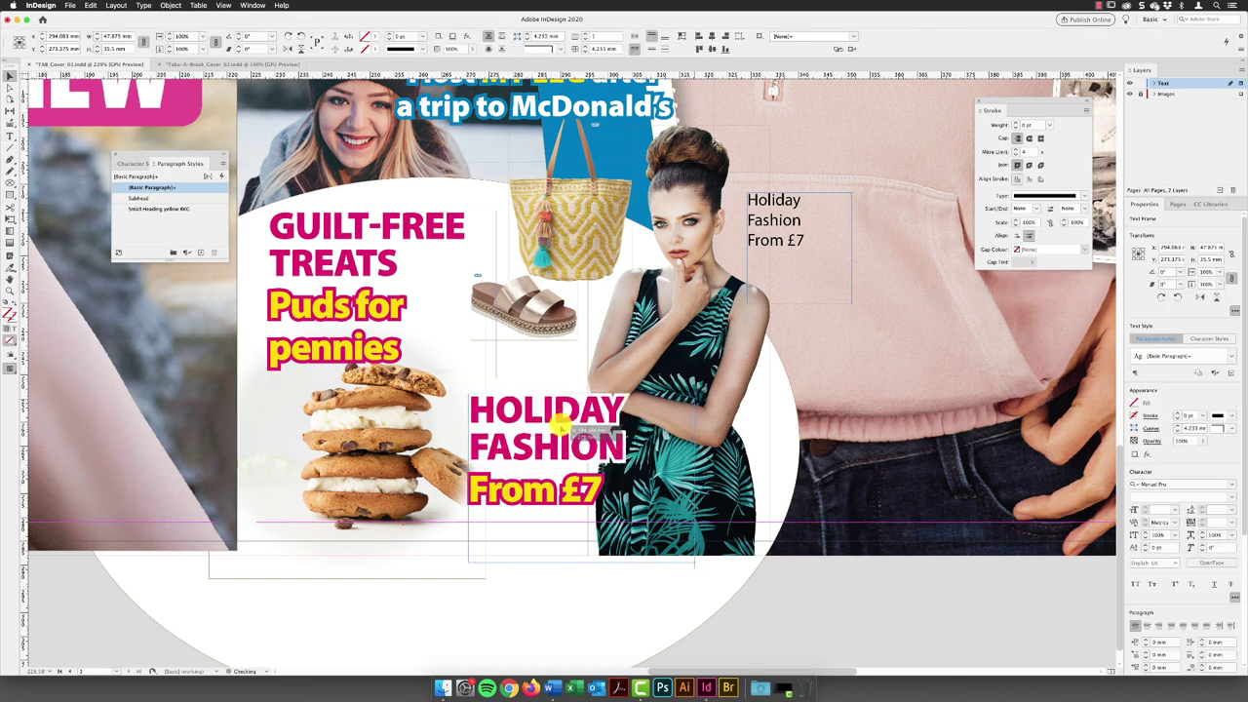
# Nudge the HOLIDAY FASHION frame into place and delete the old plain Holiday Fashion text.
pyautogui.moveTo(566, 414); pyautogui.dragTo(560, 416)
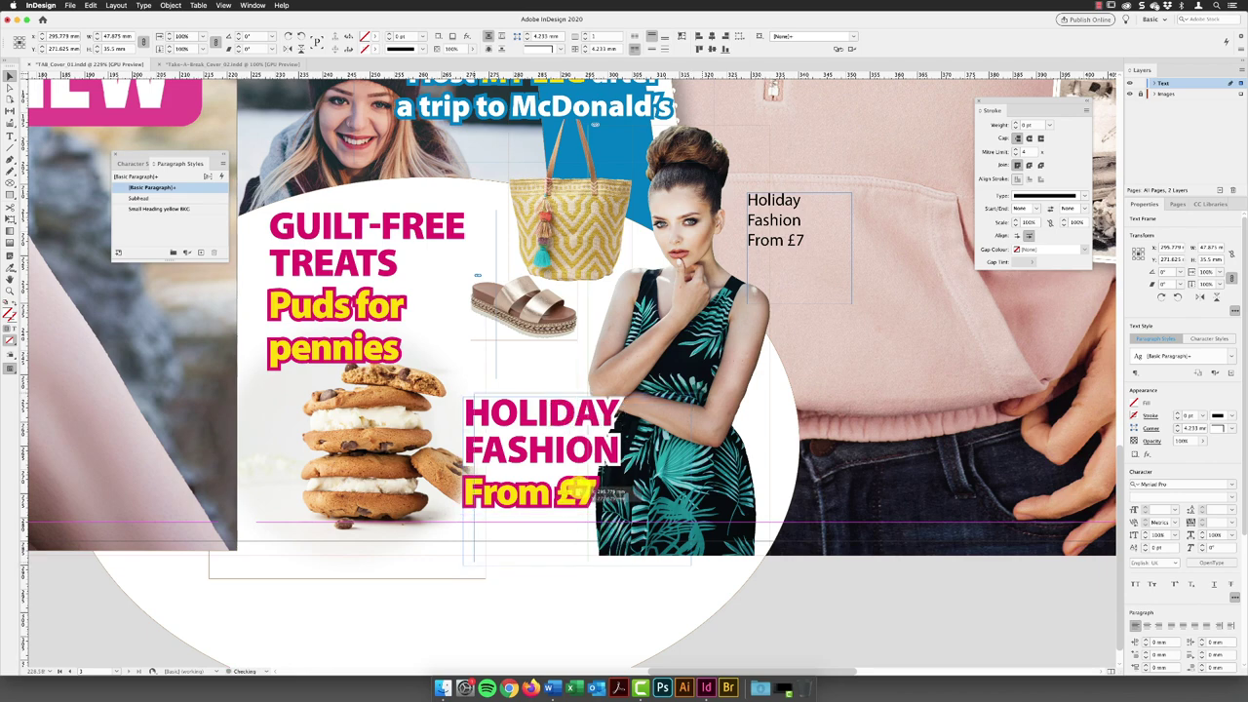
pyautogui.moveTo(571, 491); pyautogui.dragTo(582, 519)
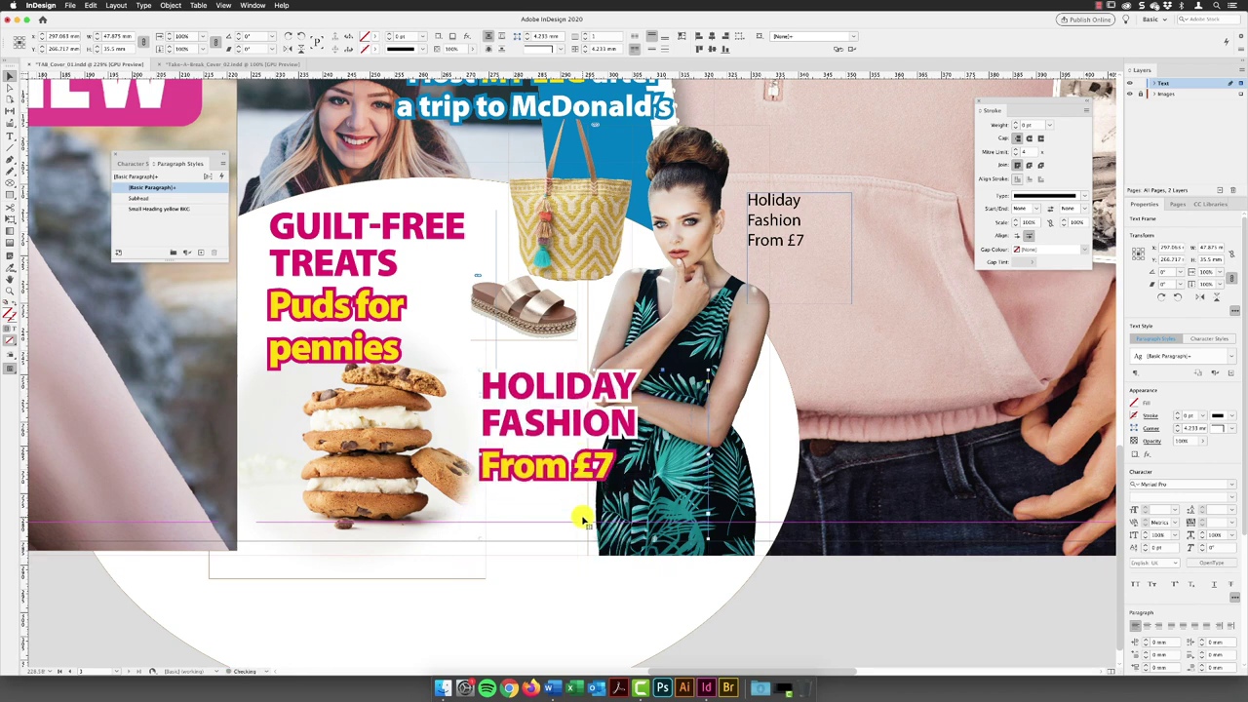
pyautogui.press('super+minus')
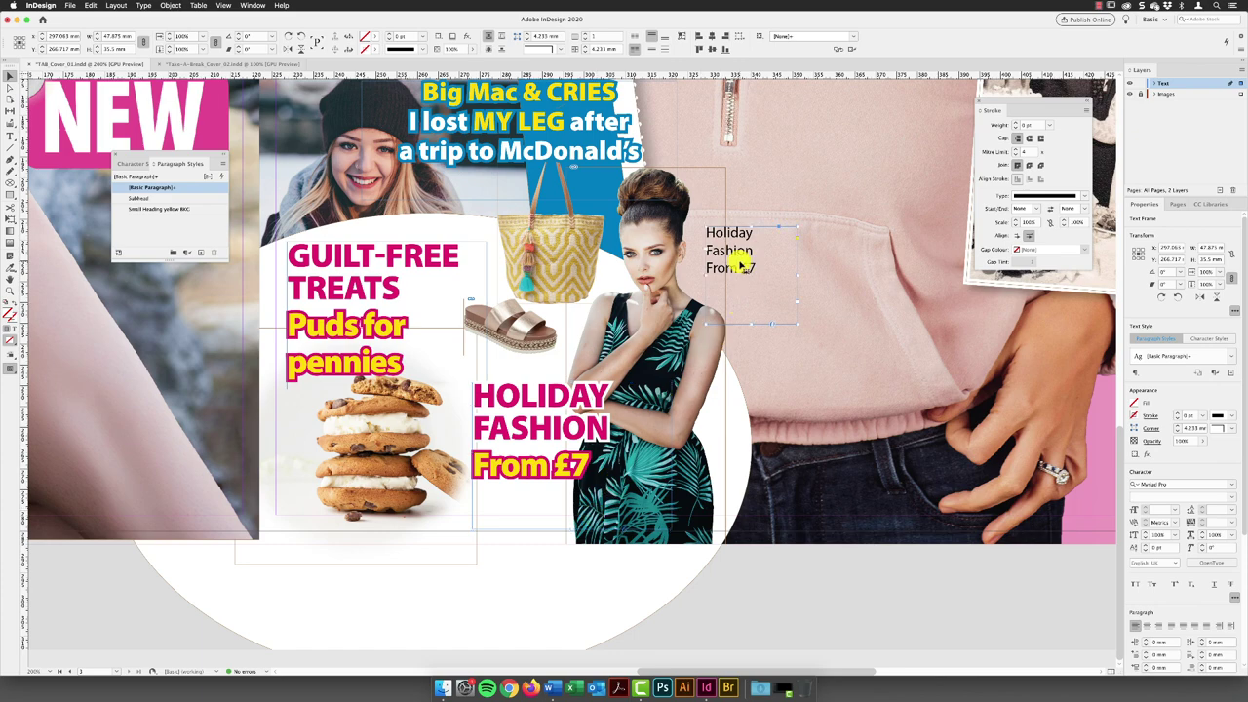
pyautogui.press('BackSpace')
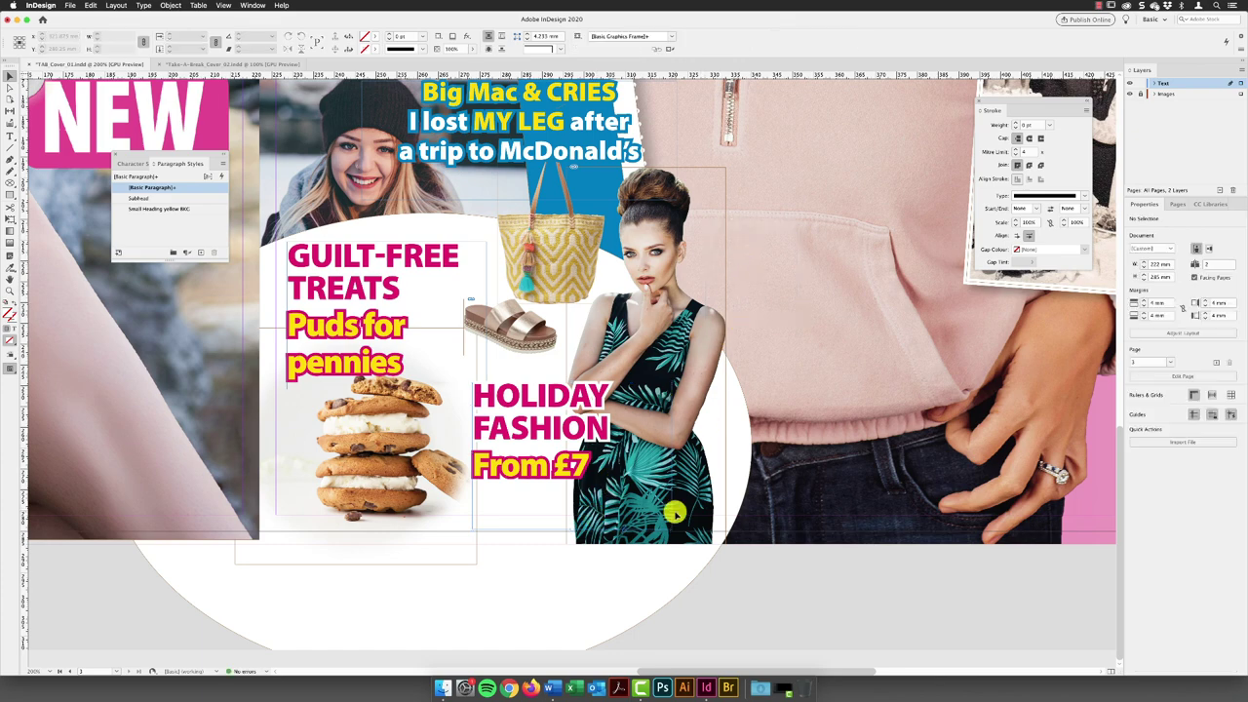
# Switch to Preview mode and zoom out to view the whole cover.
pyautogui.press('super+minus')
pyautogui.press('w')
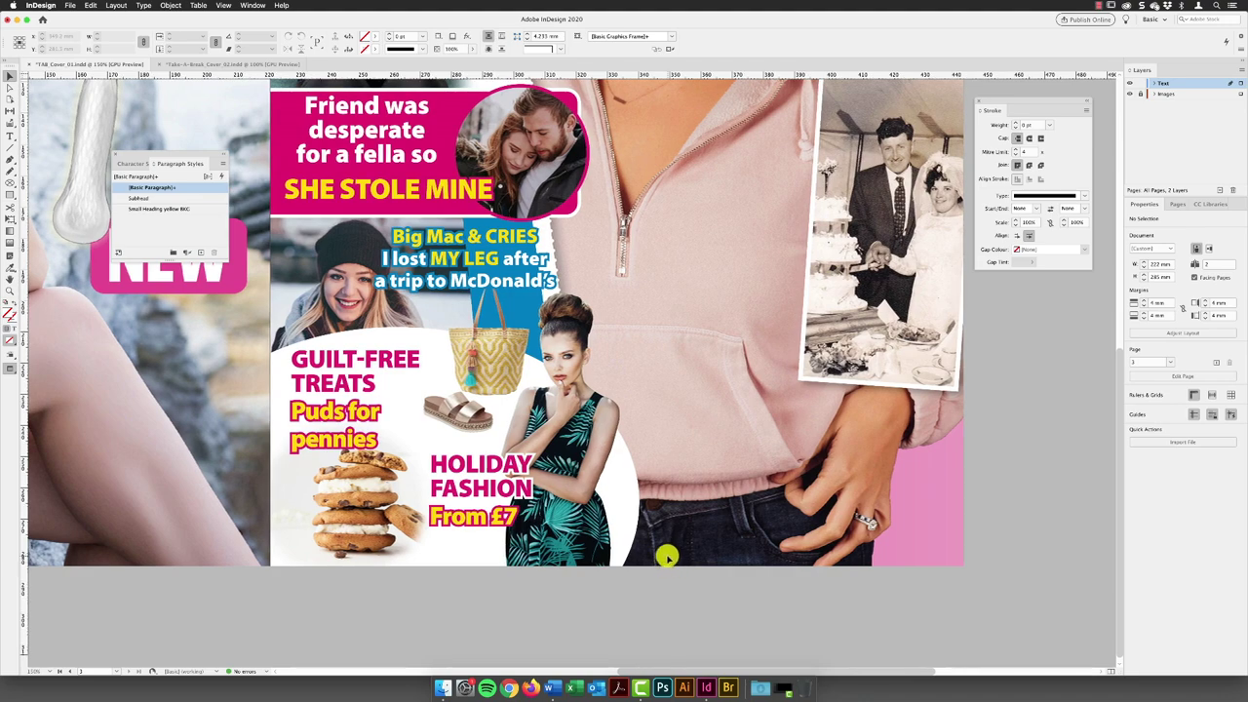
pyautogui.press('super+minus')
pyautogui.scroll(5, 709, 410)
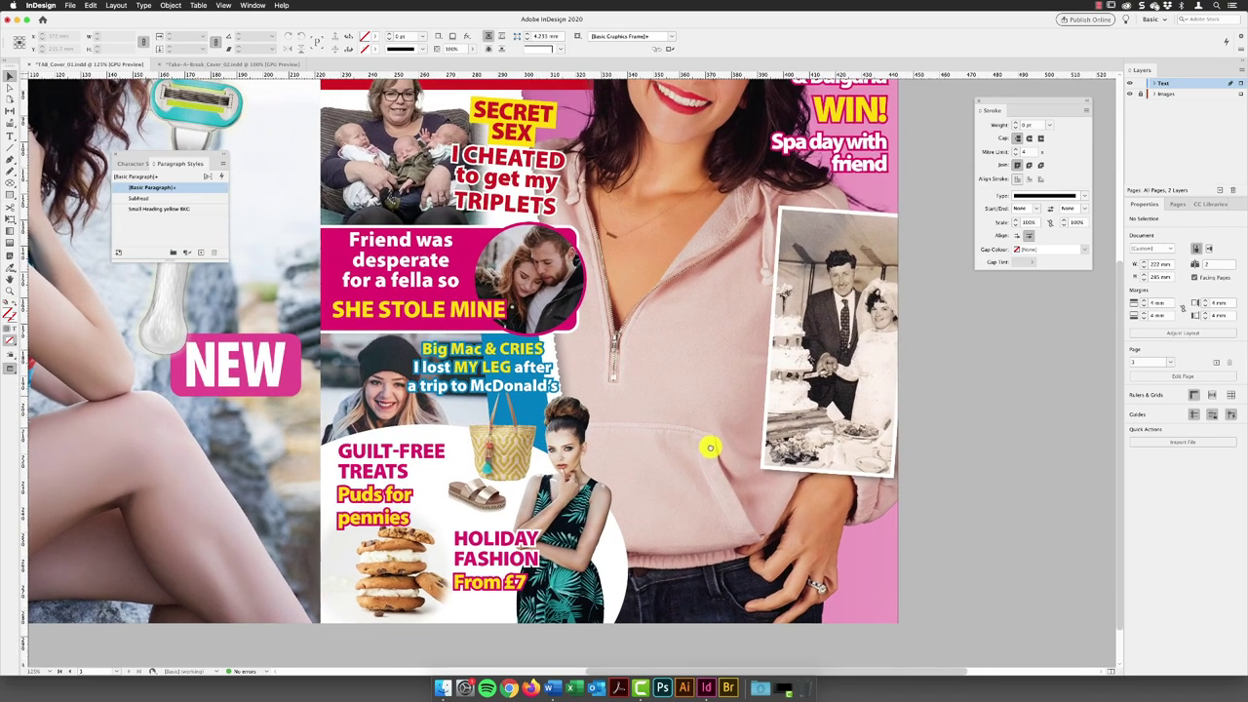